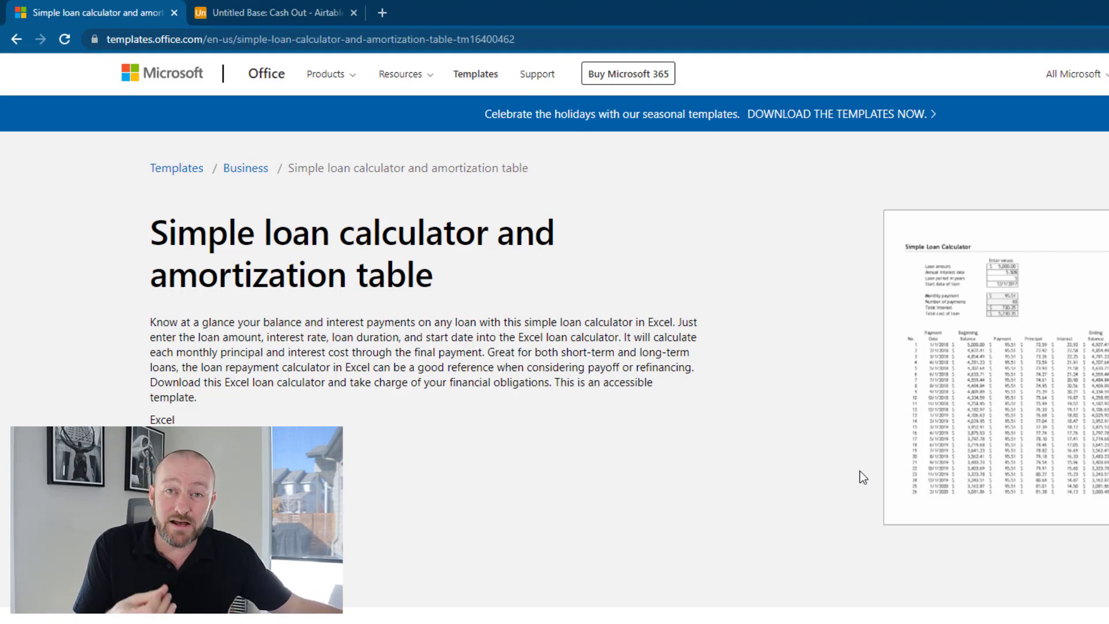
# - Switch to the Excel loan calculator workbook showing $500,000 at 3.50% over 30 years
pyautogui.hotkey('alt', 'Tab')
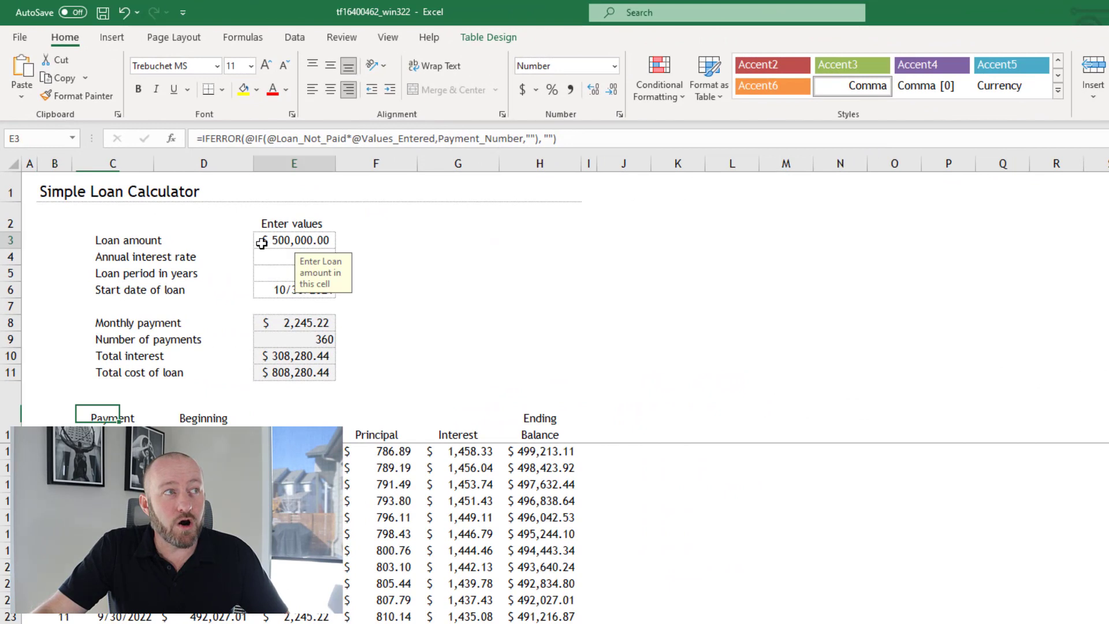
pyautogui.moveTo(260, 241); pyautogui.dragTo(275, 289)
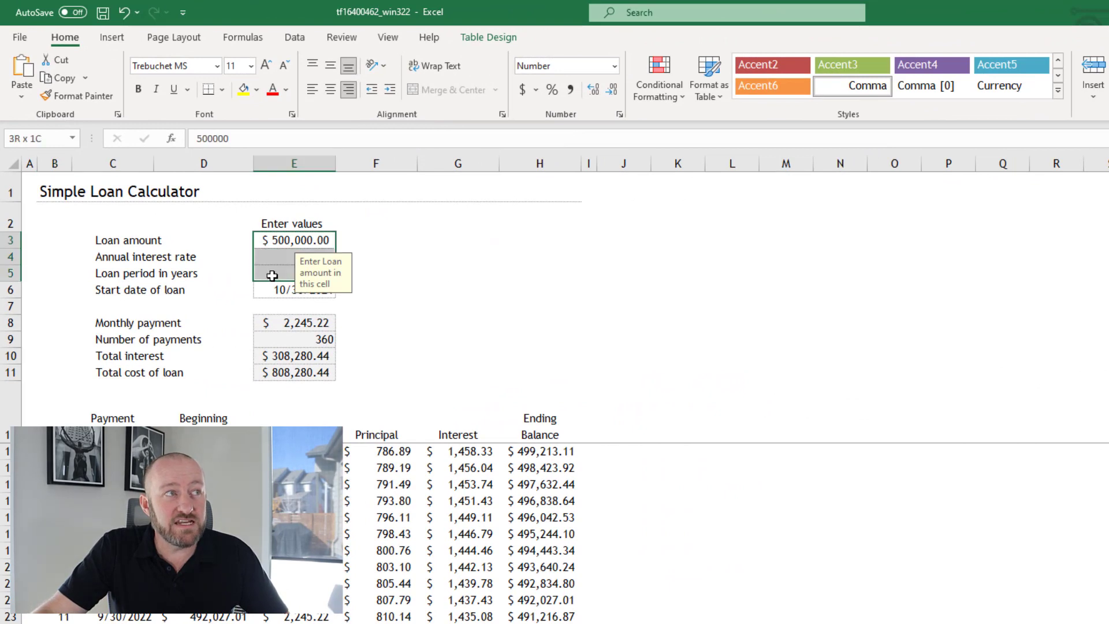
pyautogui.click(374, 259)
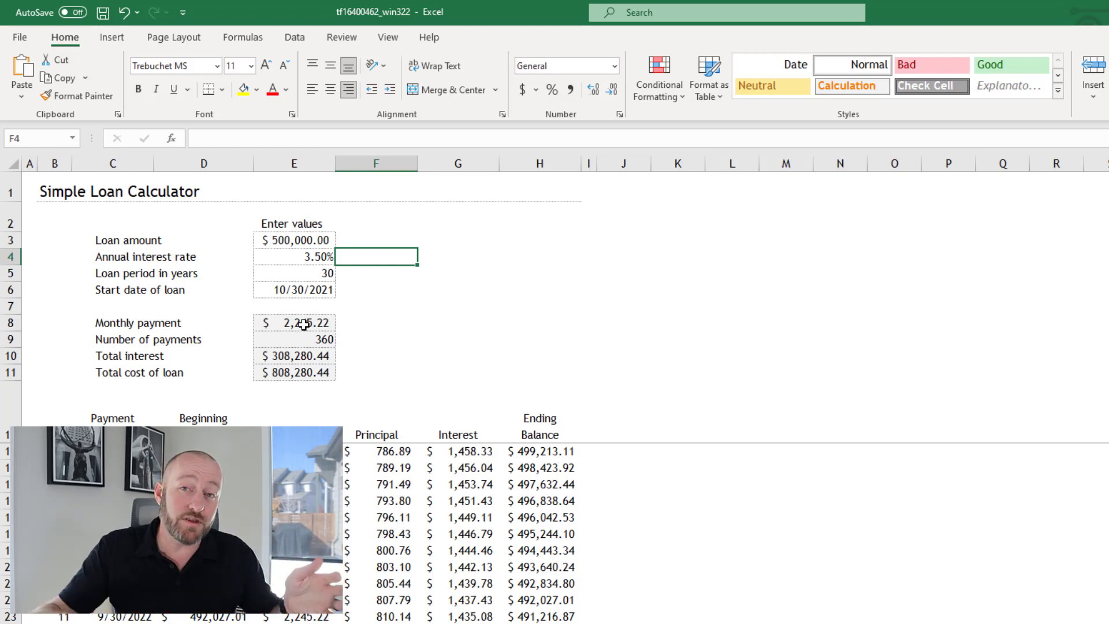
pyautogui.click(55, 583)
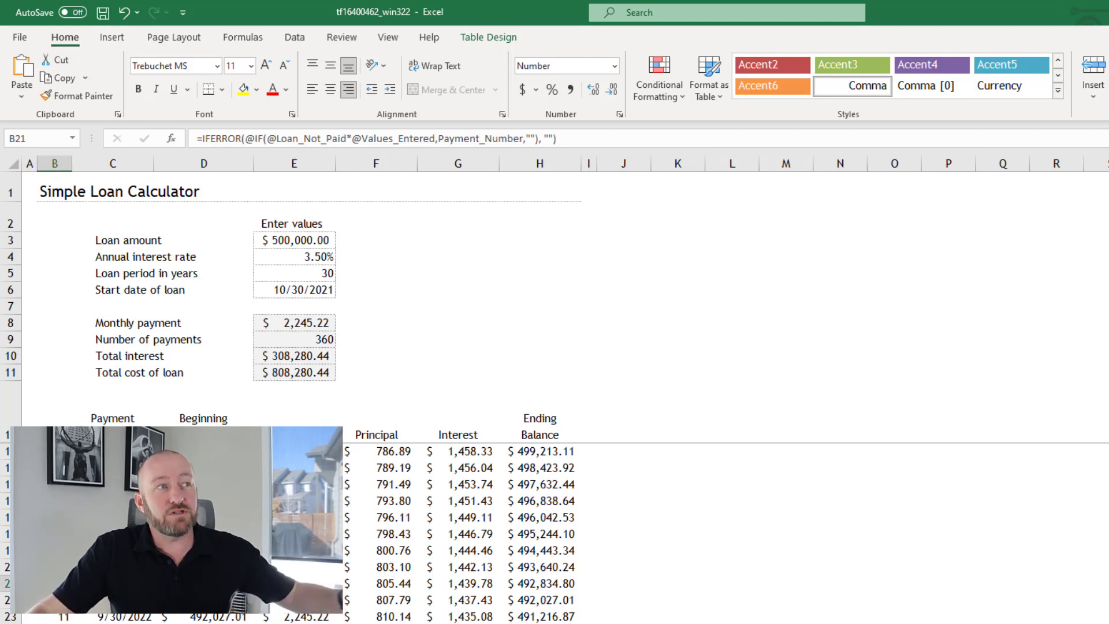
pyautogui.click(325, 243)
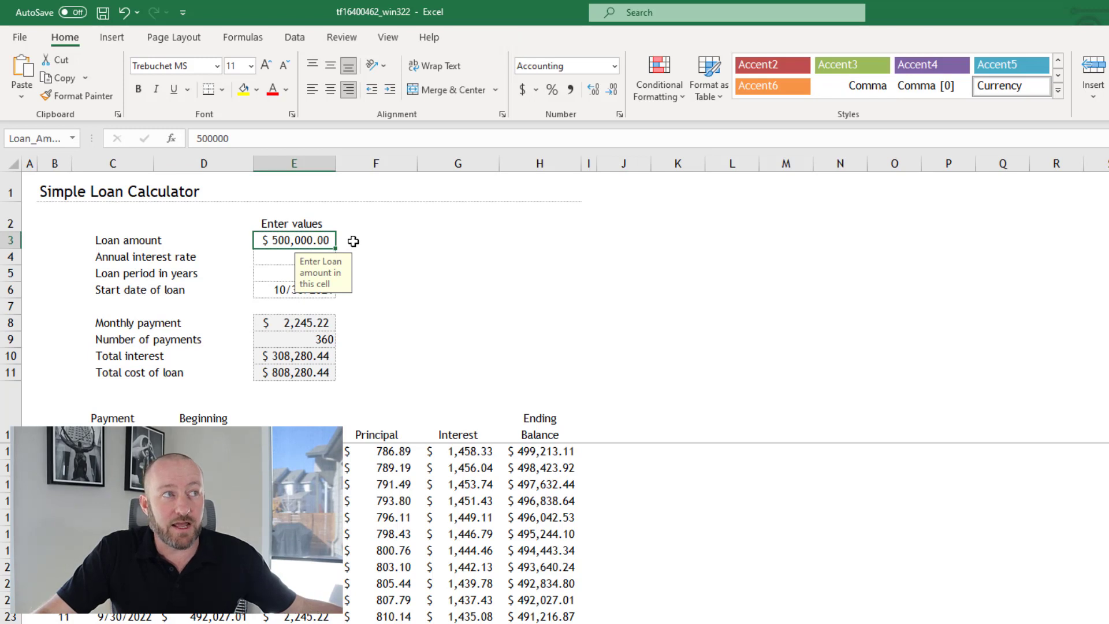
pyautogui.click(353, 241)
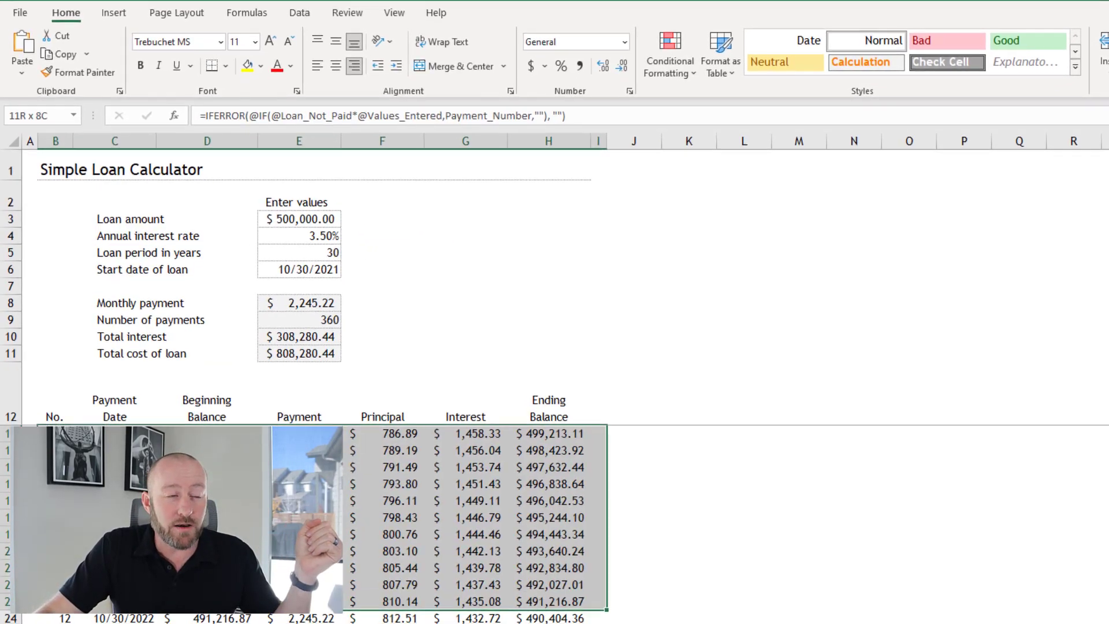
# - Select the schedule's payment rows from payment 1 down to payment 360's $0.00 balance
pyautogui.click(584, 563)
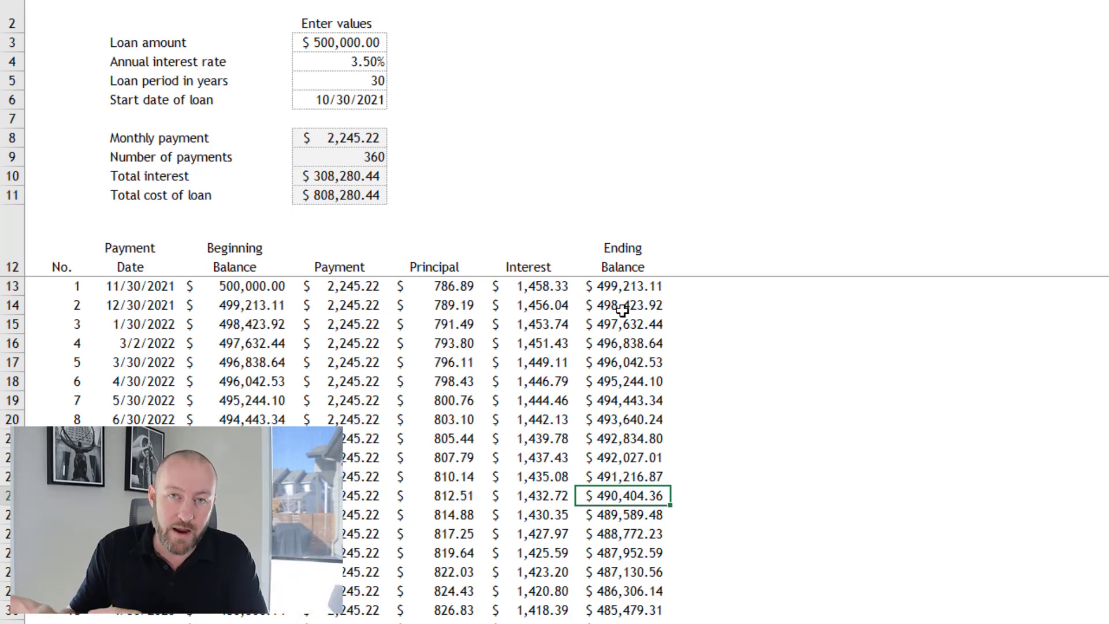
pyautogui.click(38, 291)
pyautogui.hotkey('ctrl', 'a')
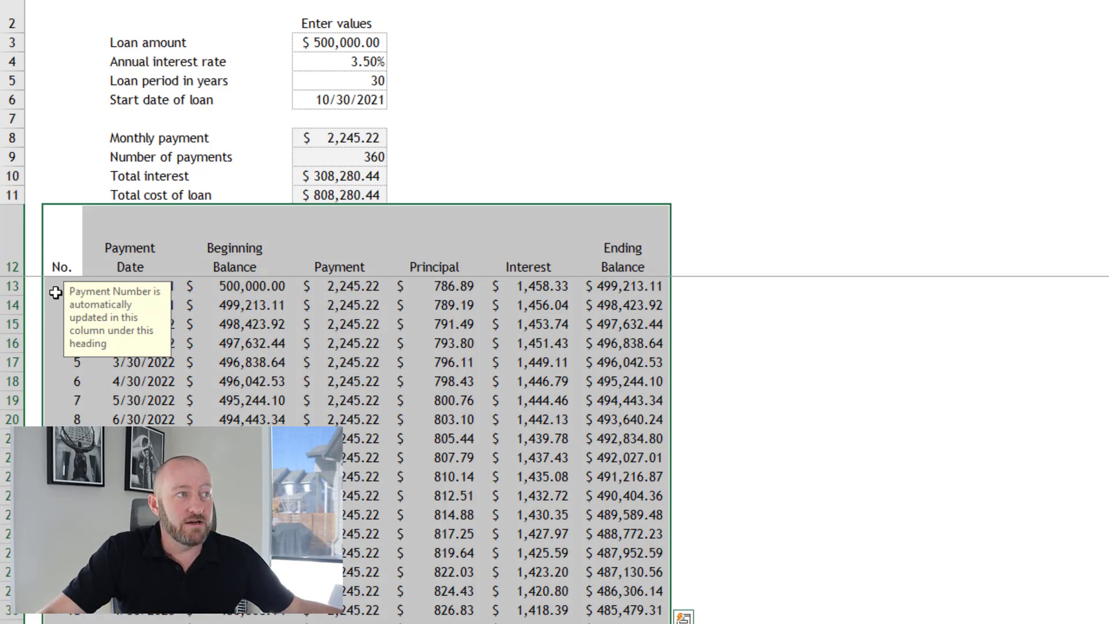
pyautogui.click(56, 288)
pyautogui.keyDown('shift'); pyautogui.click(626, 288); pyautogui.keyUp('shift')
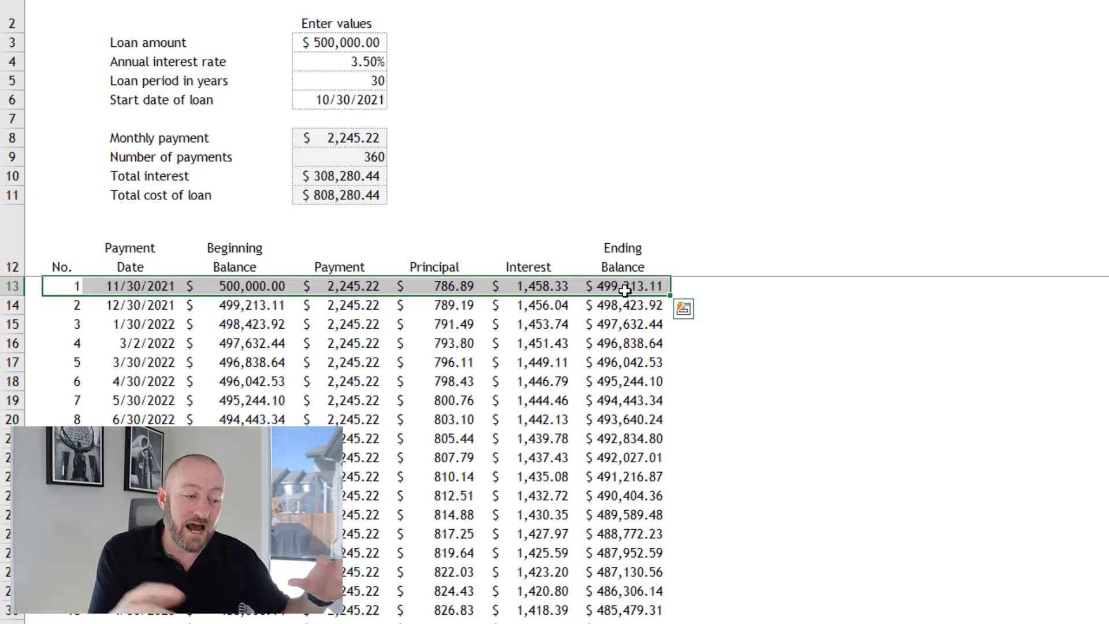
pyautogui.hotkey('ctrl', 'shift', 'Down')
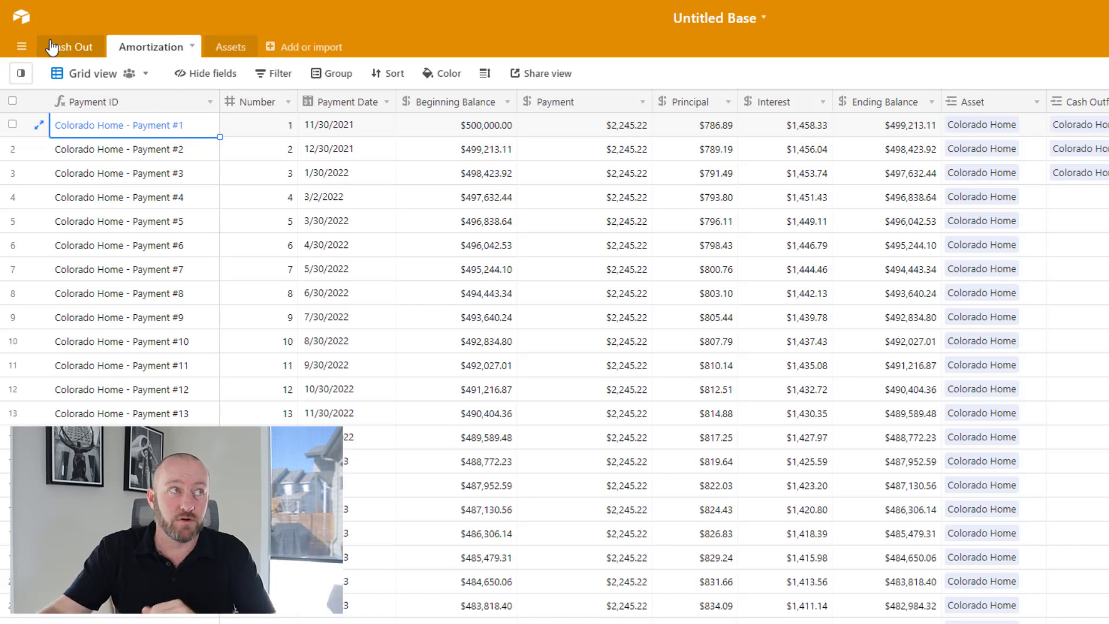
# - Tour the Cash Out, Amortization and Assets tables
pyautogui.click(53, 48)
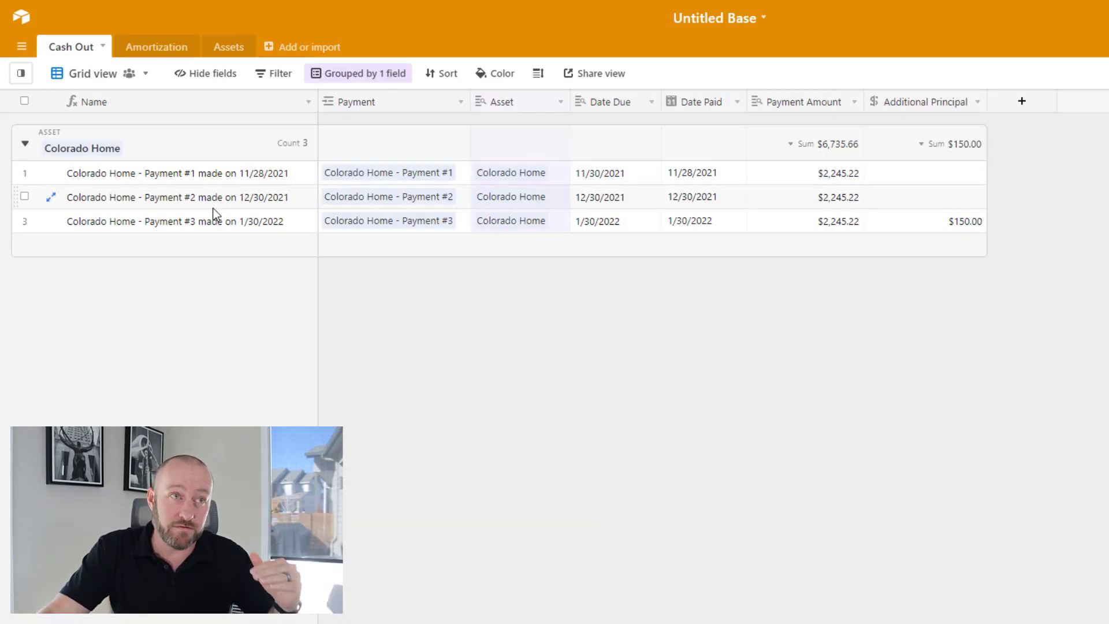
pyautogui.click(157, 46)
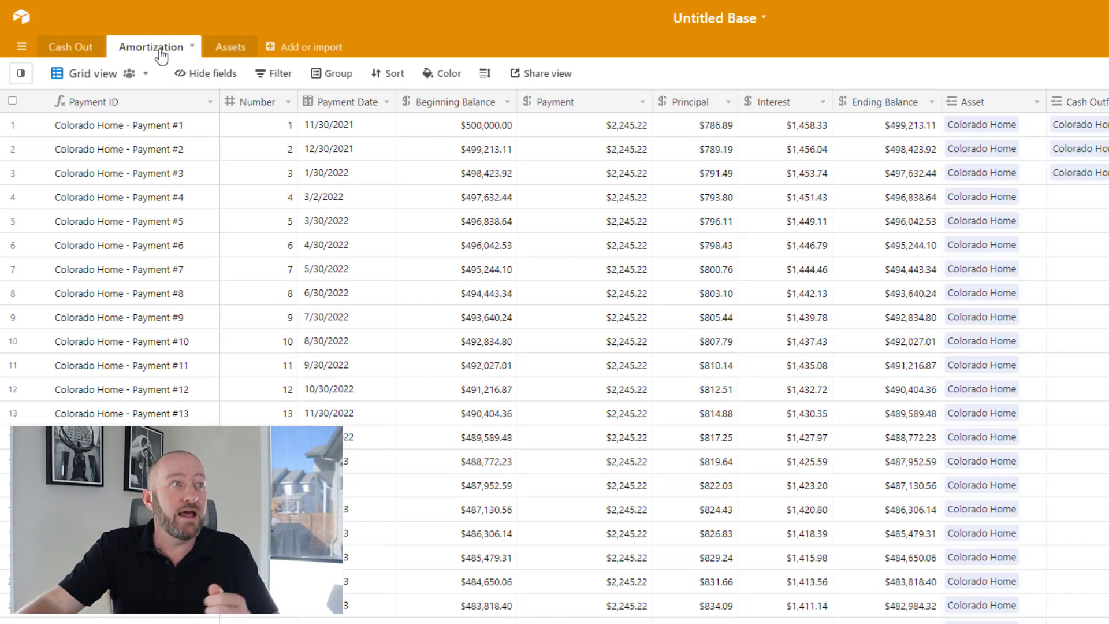
pyautogui.click(230, 47)
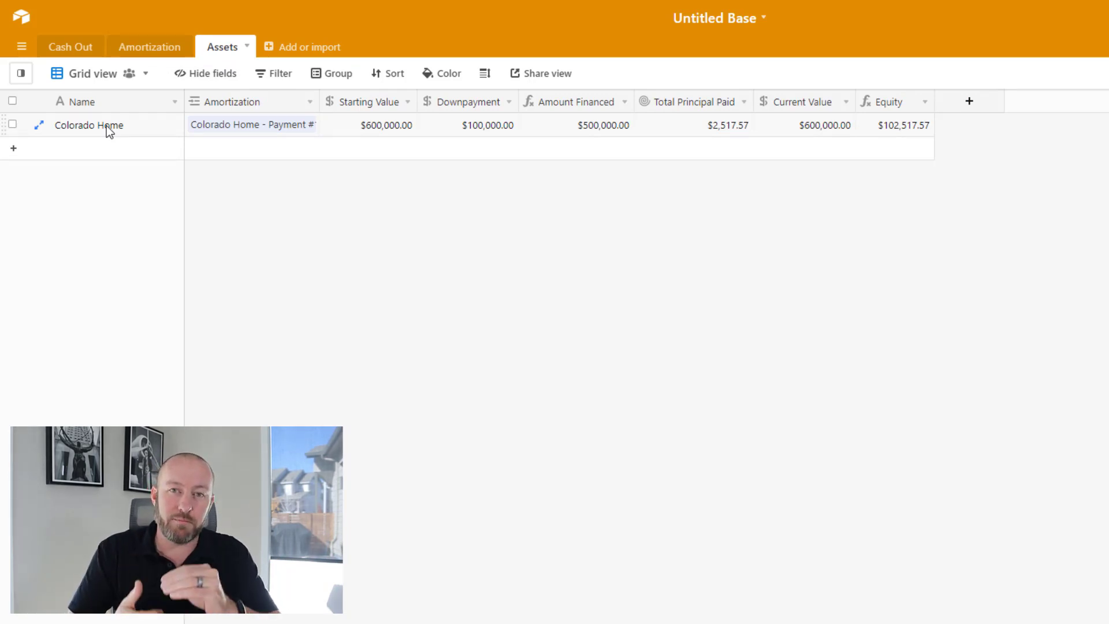
pyautogui.click(150, 46)
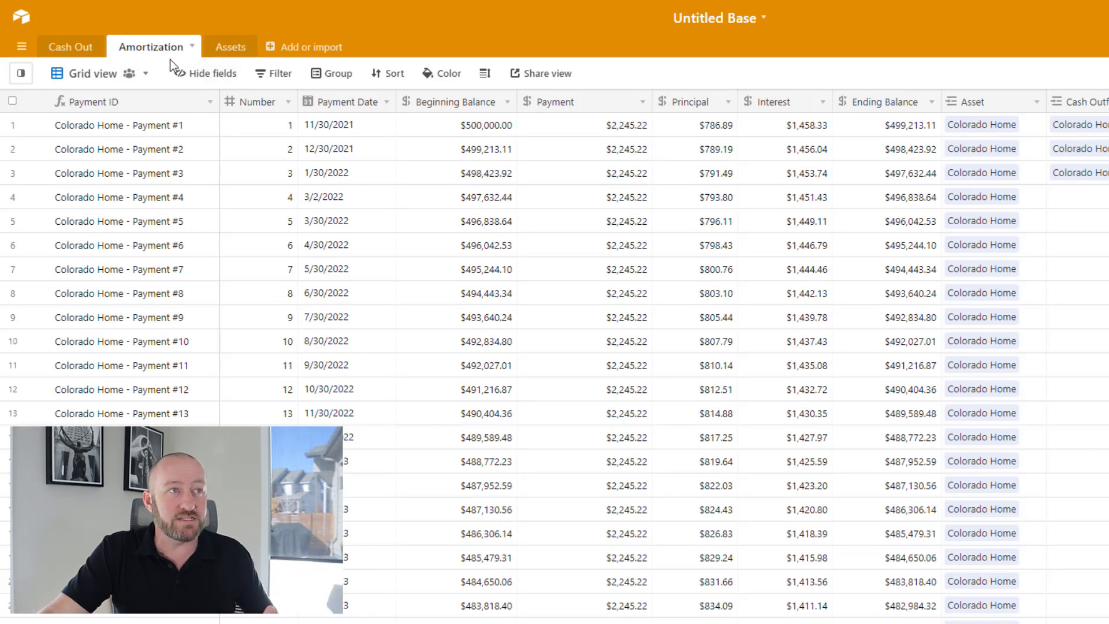
# - Review the first Amortization payment's number, date, balance, amount and interest
pyautogui.click(253, 129)
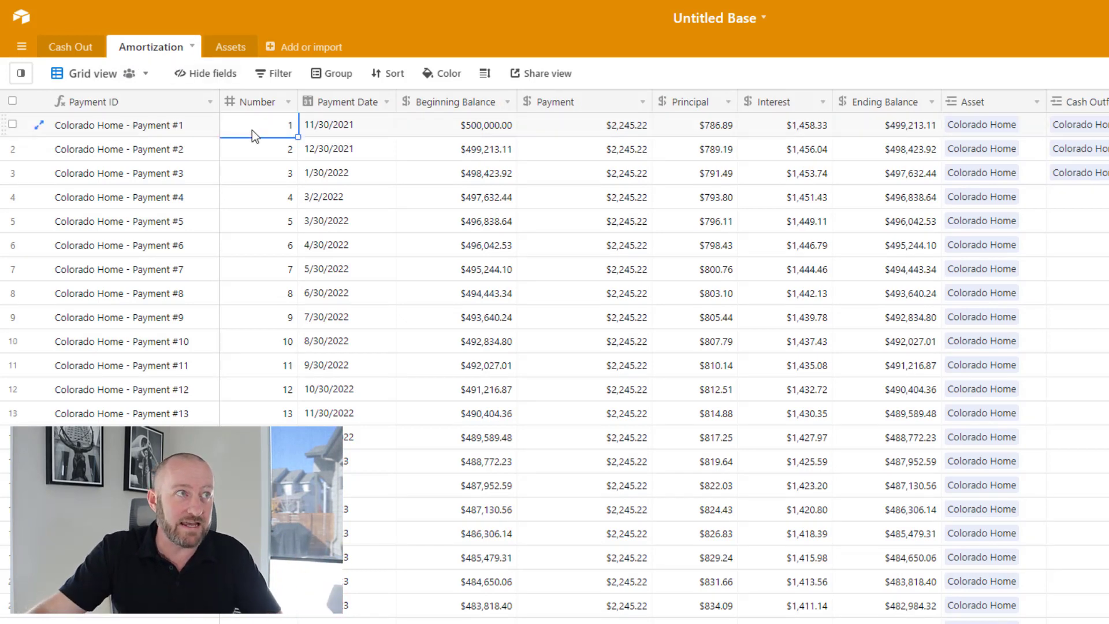
pyautogui.click(359, 128)
pyautogui.click(443, 131)
pyautogui.click(588, 125)
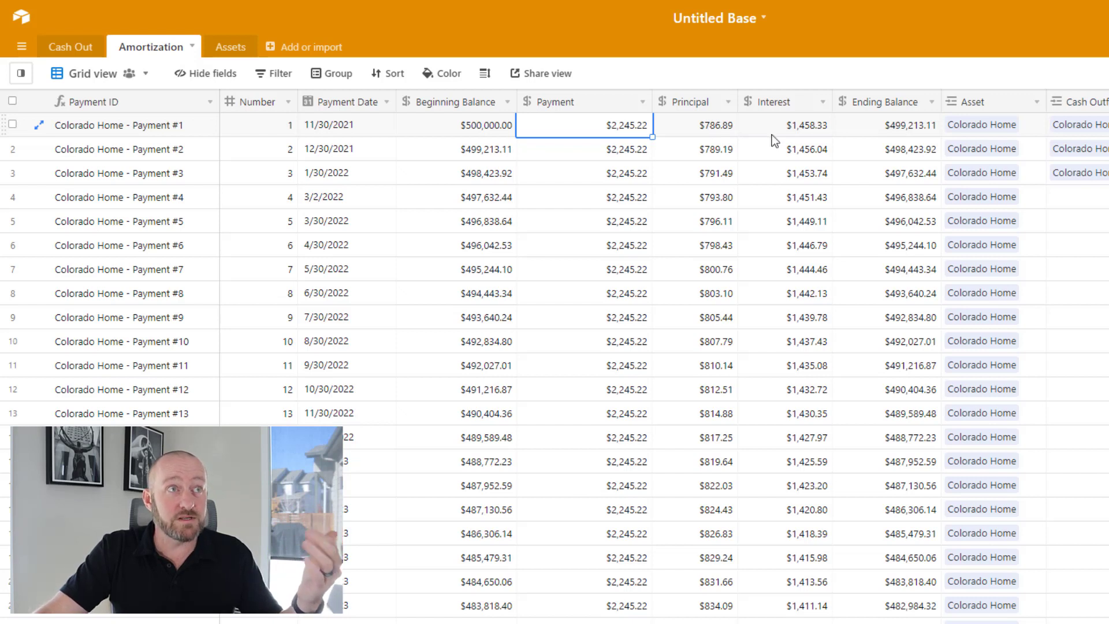
pyautogui.click(796, 128)
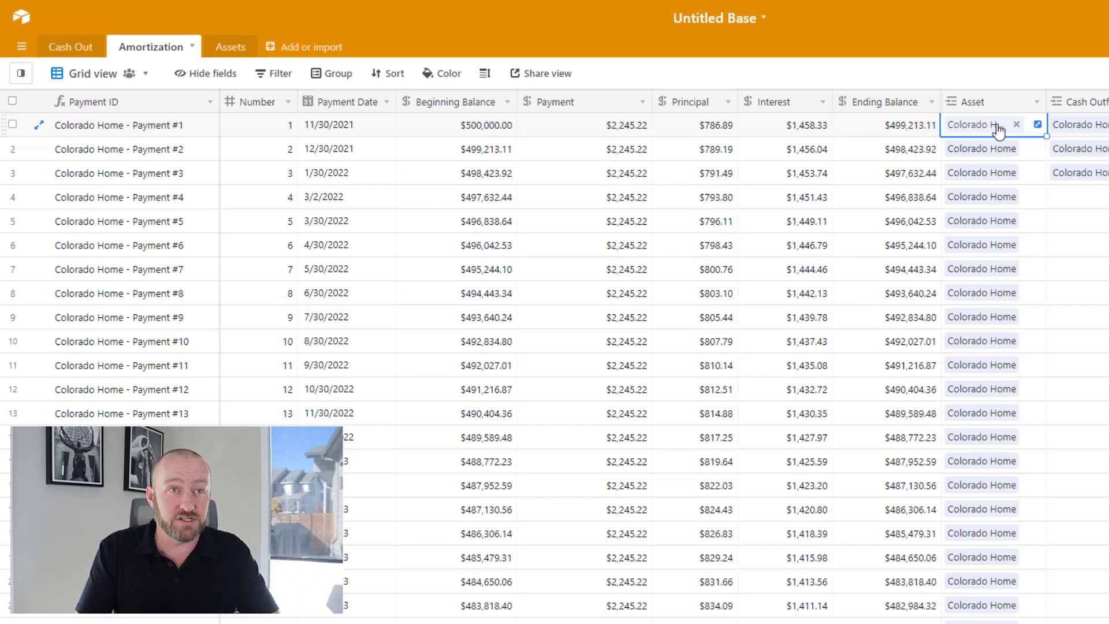
pyautogui.click(232, 49)
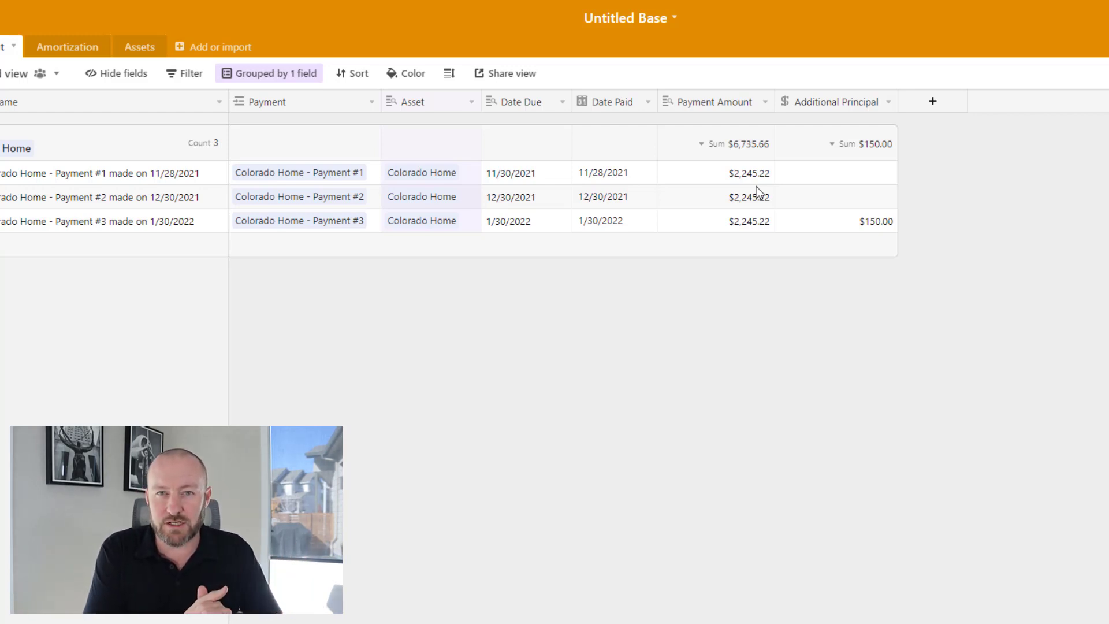
# - Add a new Cash Out record linked to Colorado Home - Payment #4
pyautogui.click(279, 213)
pyautogui.hscroll(-3, 287, 182)
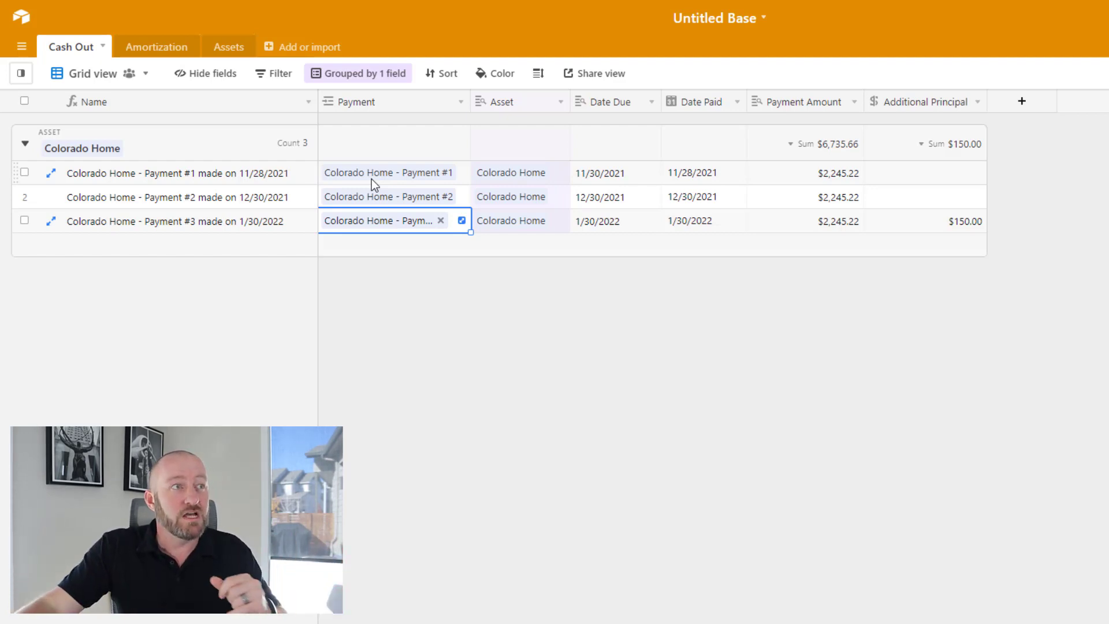
pyautogui.click(286, 216)
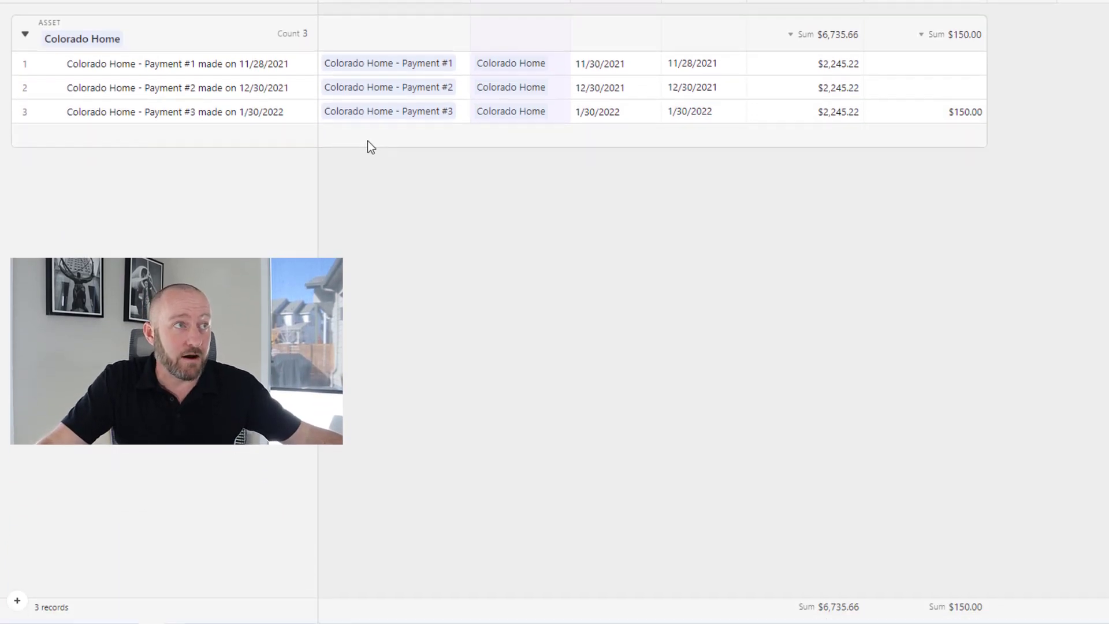
pyautogui.hotkey('ctrl', 'z')
pyautogui.click(17, 601)
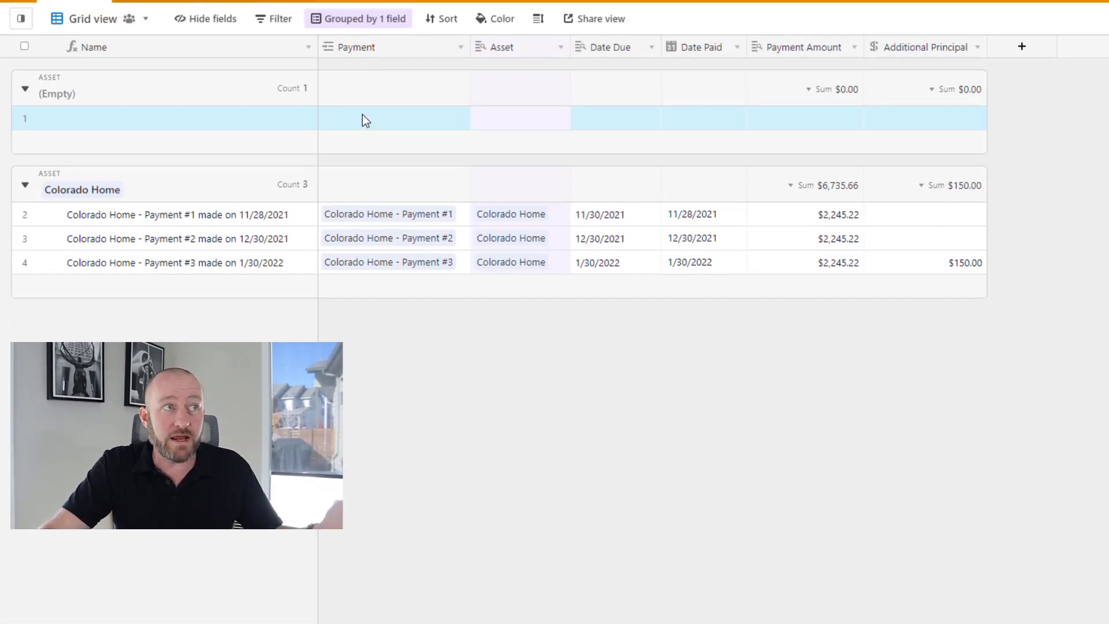
pyautogui.click(365, 173)
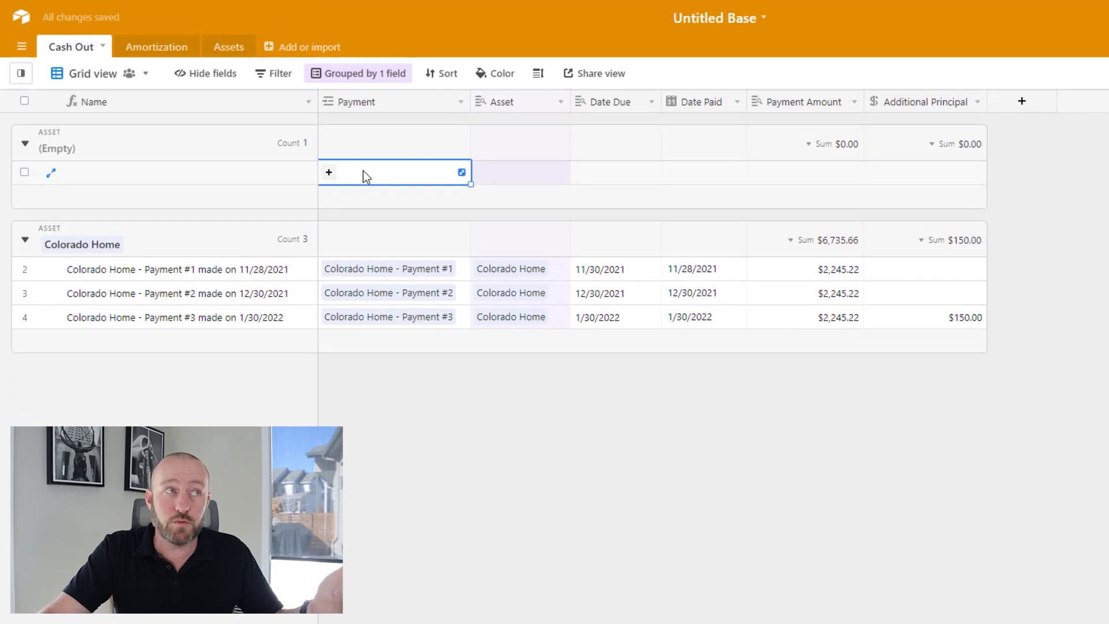
pyautogui.click(325, 172)
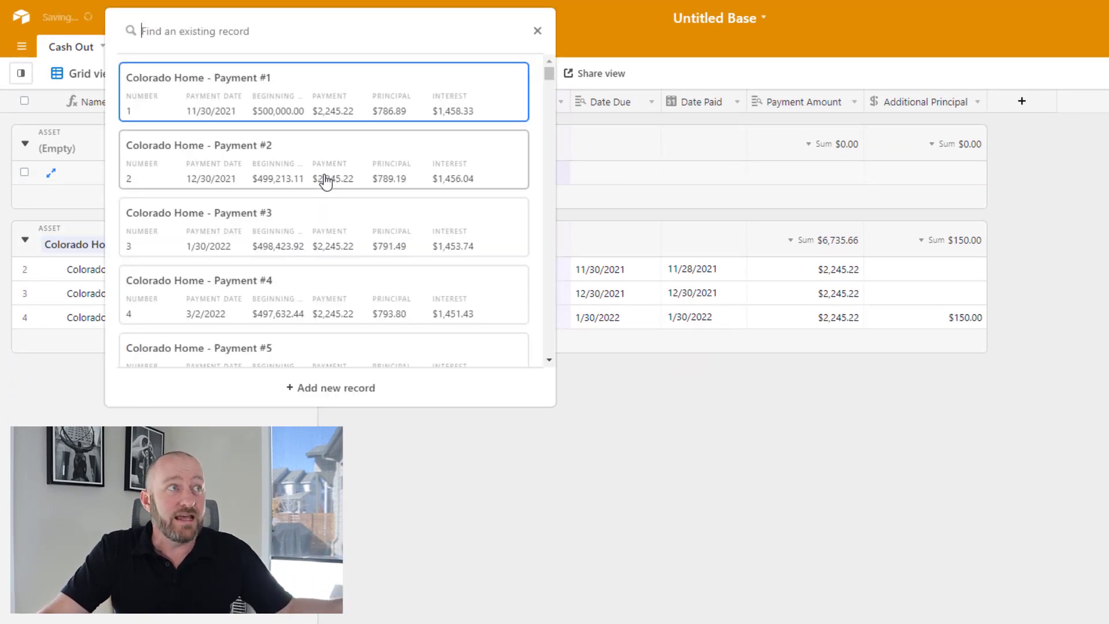
pyautogui.click(301, 286)
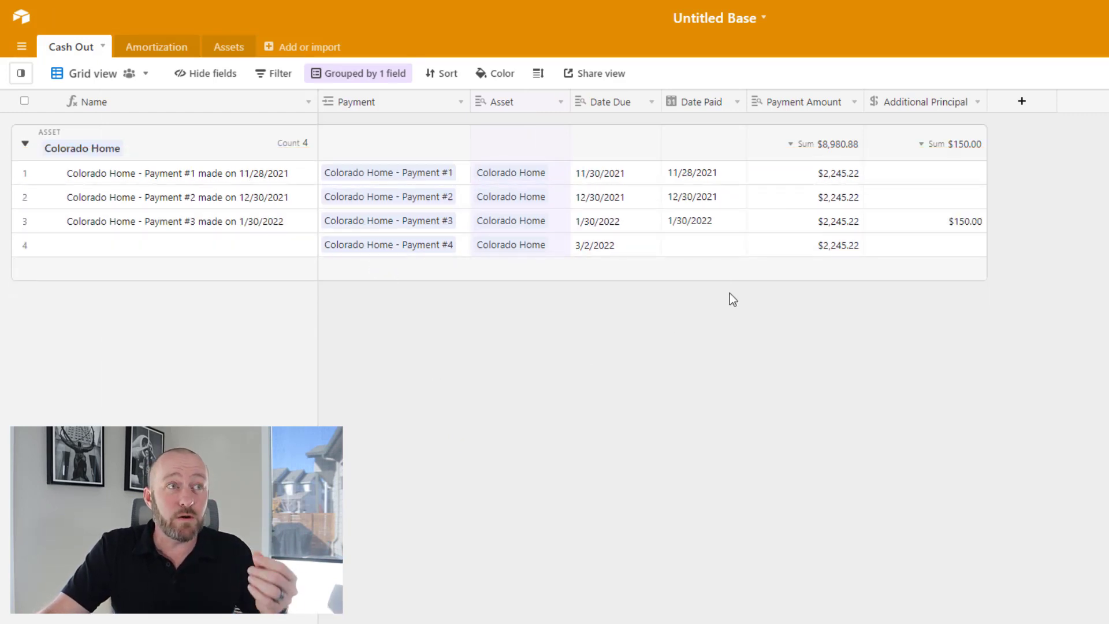
# - Set payment #4's Date Paid to 2/28/2022
pyautogui.click(710, 251)
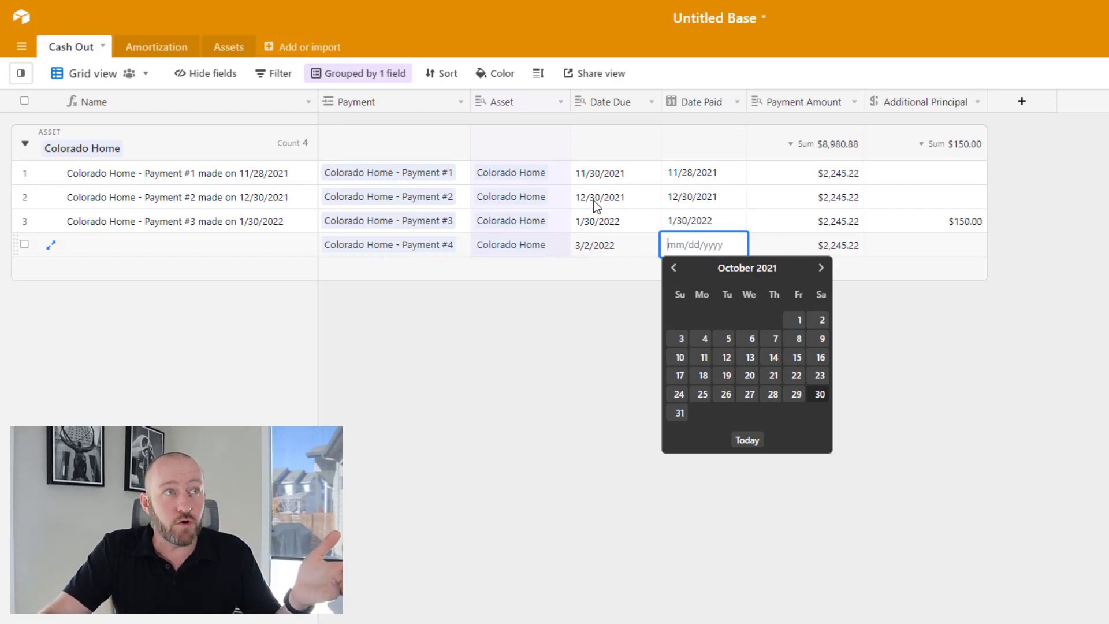
pyautogui.doubleClick(598, 105)
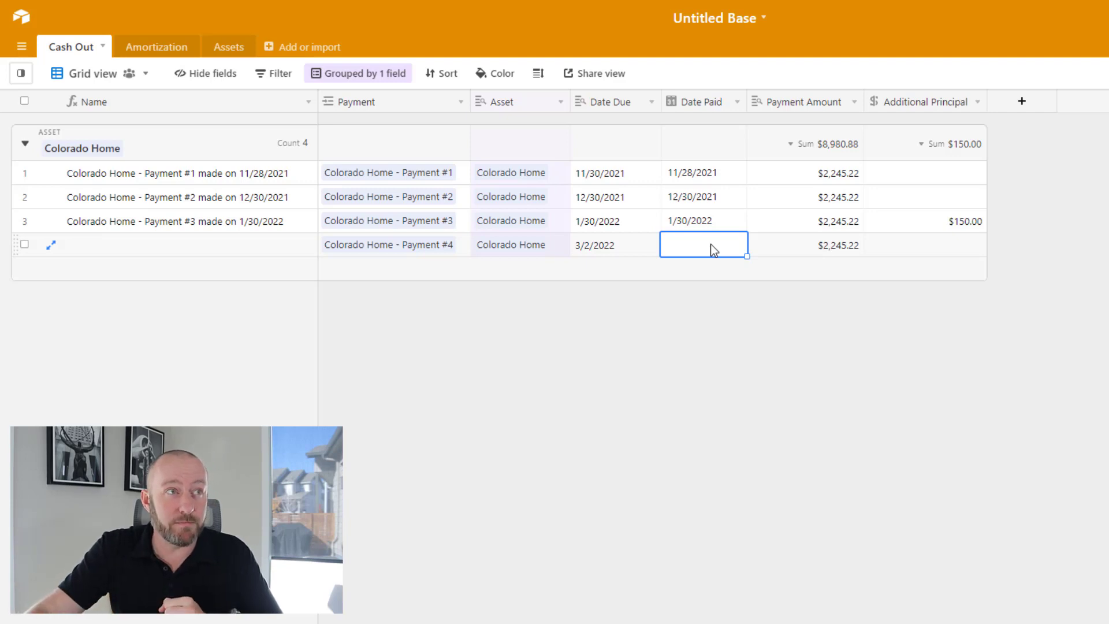
pyautogui.click(711, 248)
pyautogui.click(821, 268)
pyautogui.click(821, 268)
pyautogui.click(822, 268)
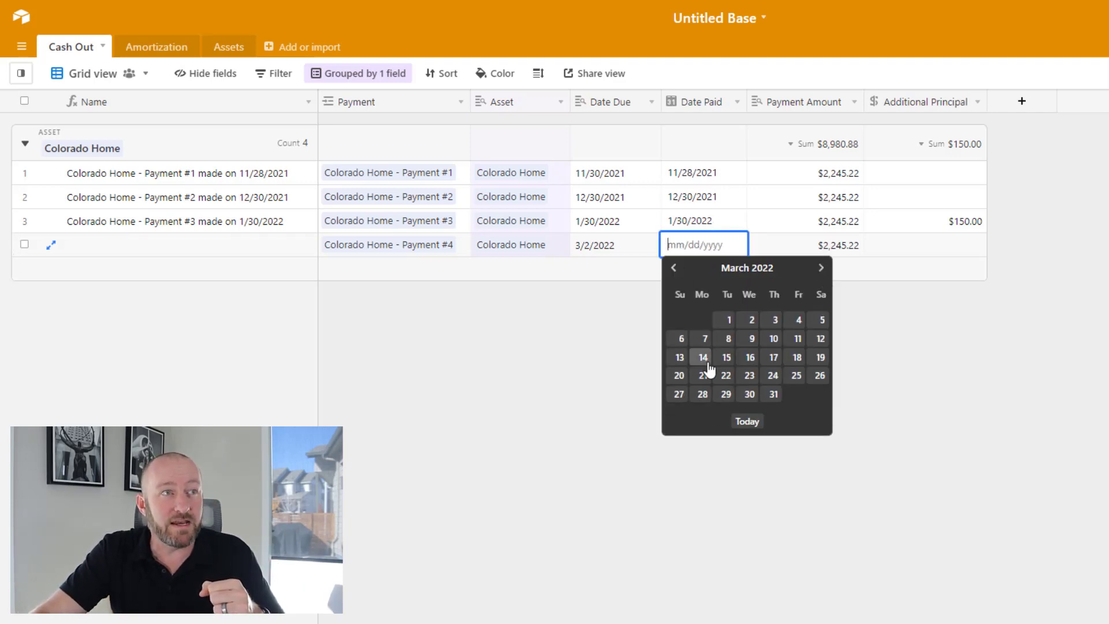
pyautogui.click(674, 268)
pyautogui.click(702, 394)
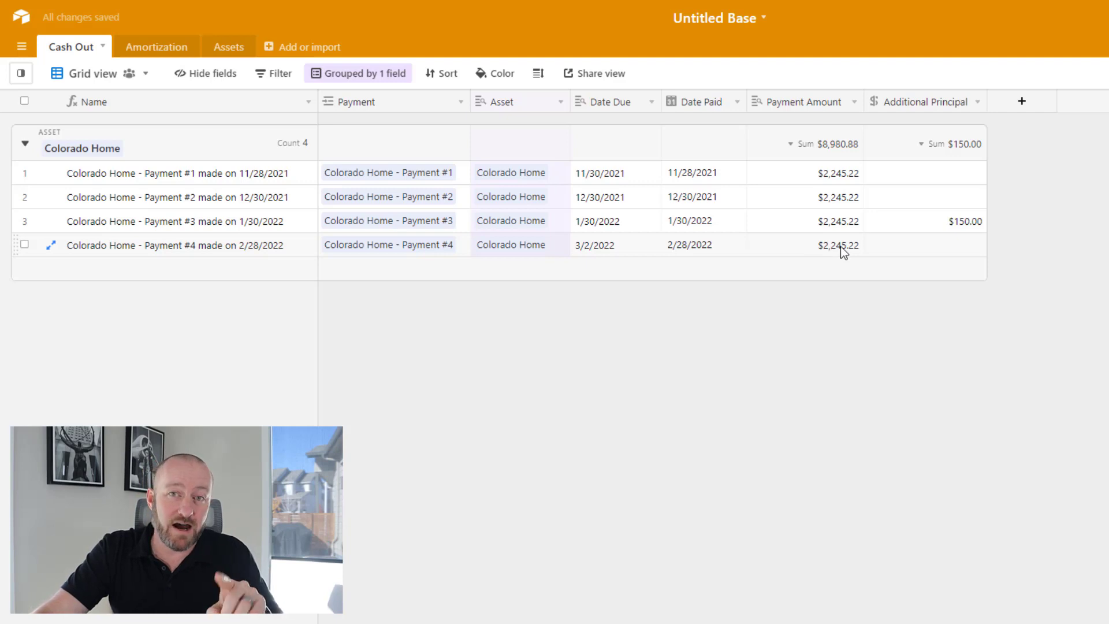
# - Enter $500 additional principal on Colorado Home payment #4 in Cash Out
pyautogui.doubleClick(794, 102)
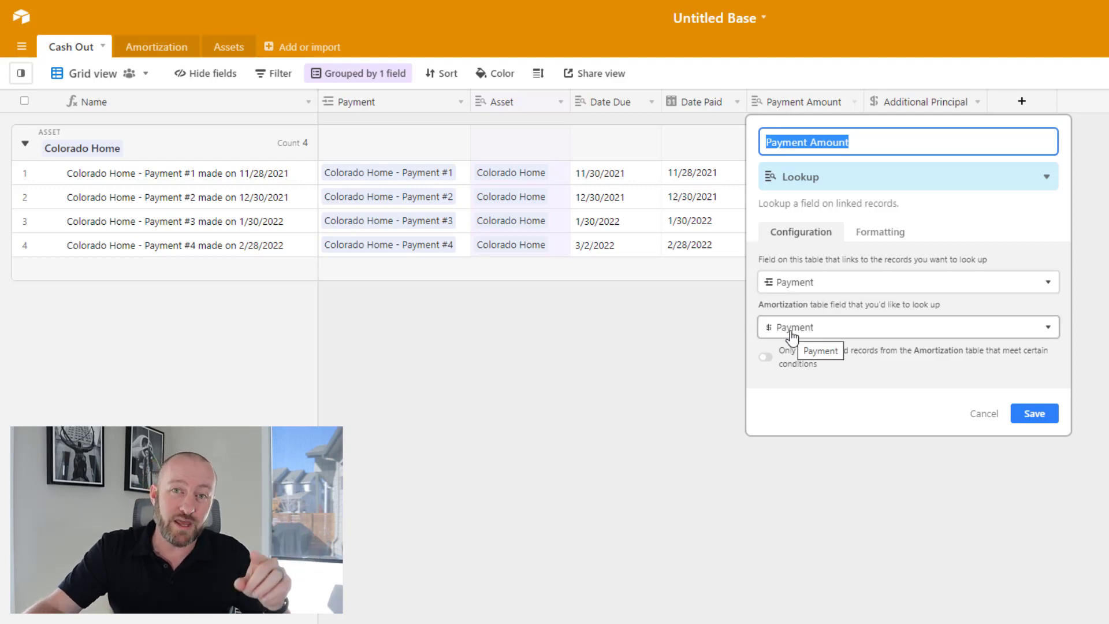
pyautogui.click(1035, 414)
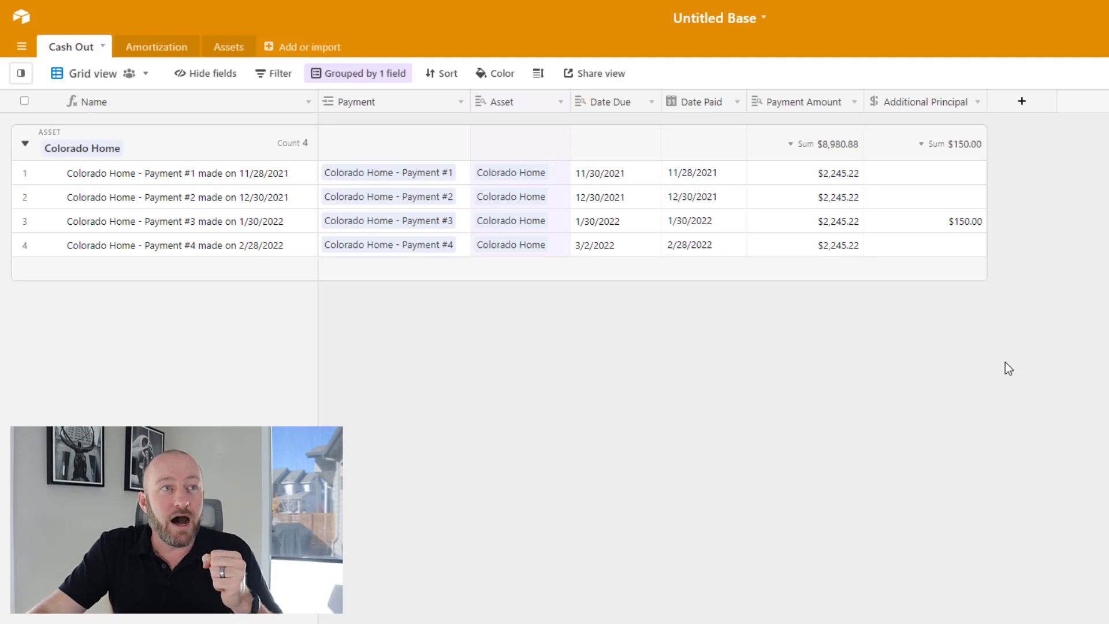
pyautogui.click(913, 244)
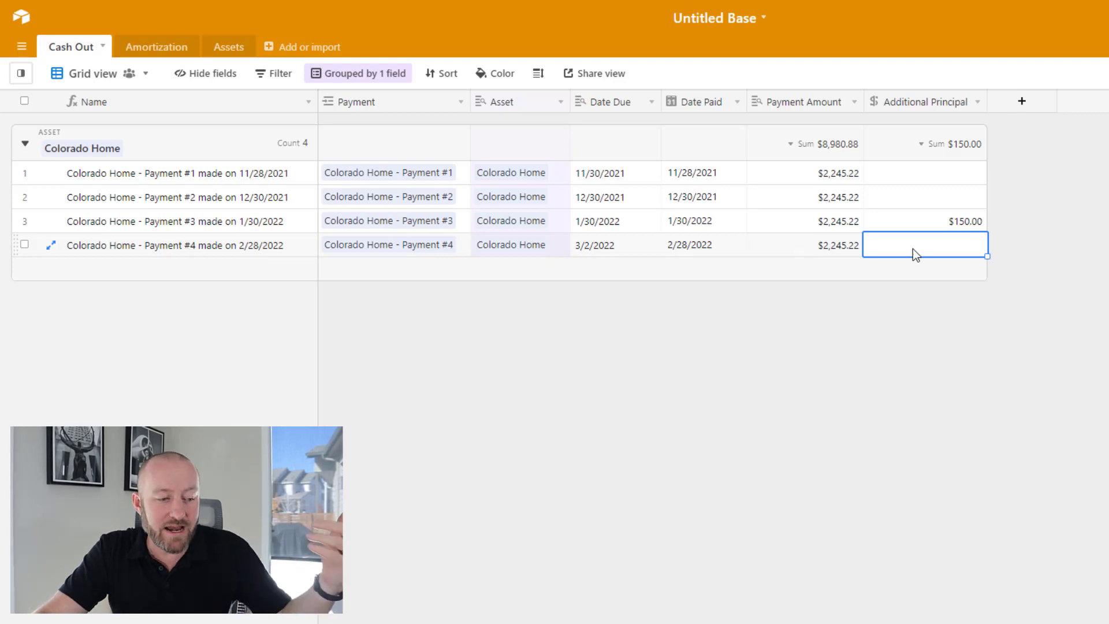
pyautogui.write('500')
pyautogui.press('Return')
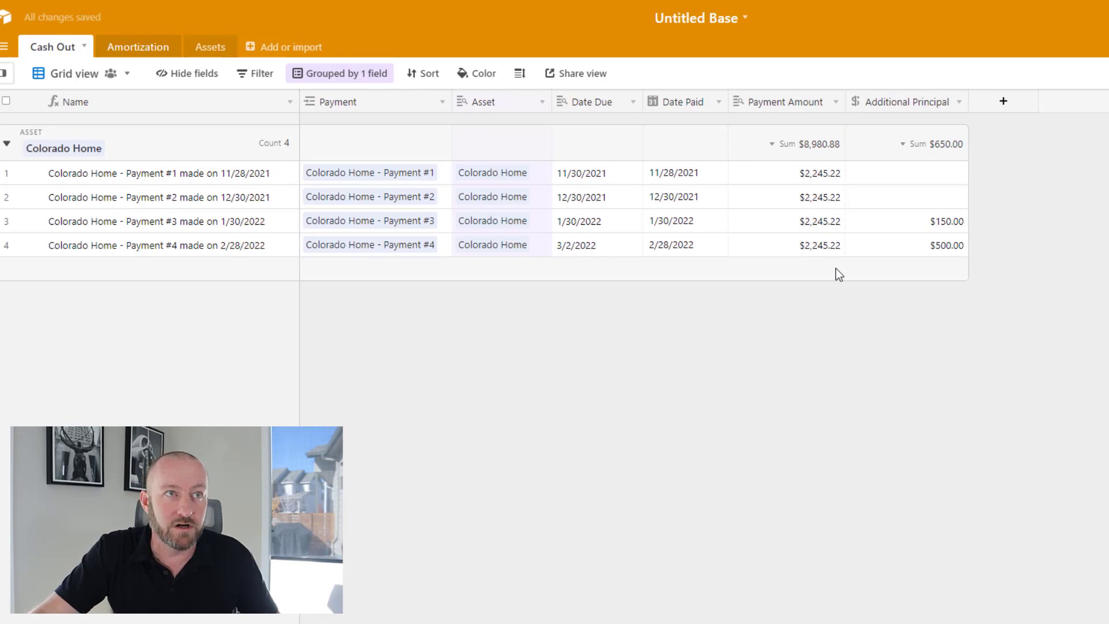
# - Save the Amortization Additional Principal lookup and check payment #4's $1,293.80 total paid principal
pyautogui.click(161, 47)
pyautogui.hscroll(5, 867, 260)
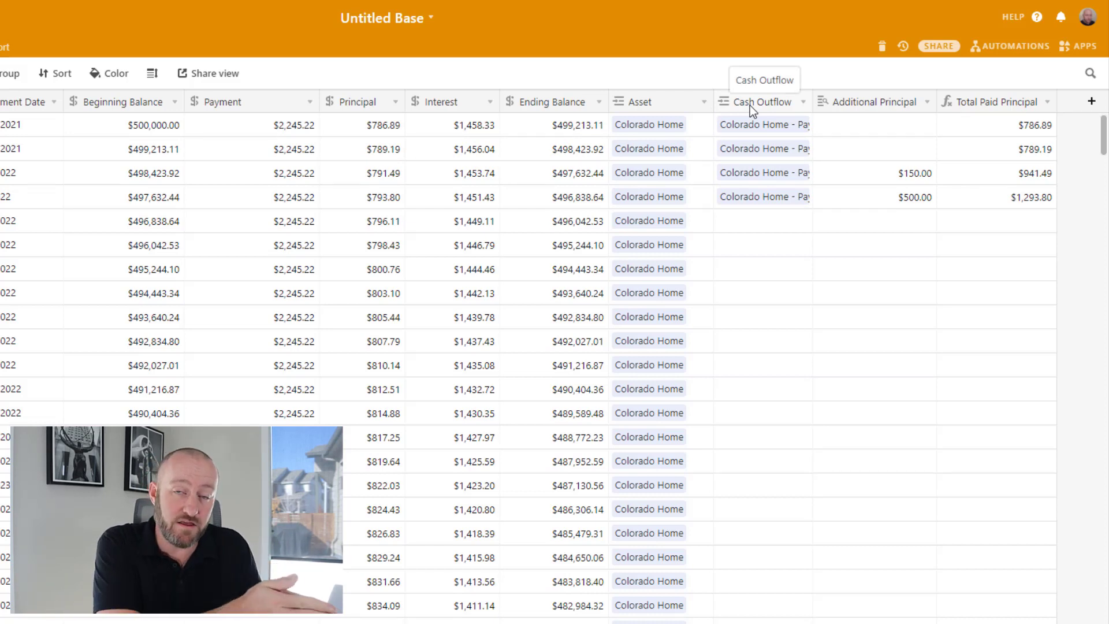
pyautogui.doubleClick(865, 102)
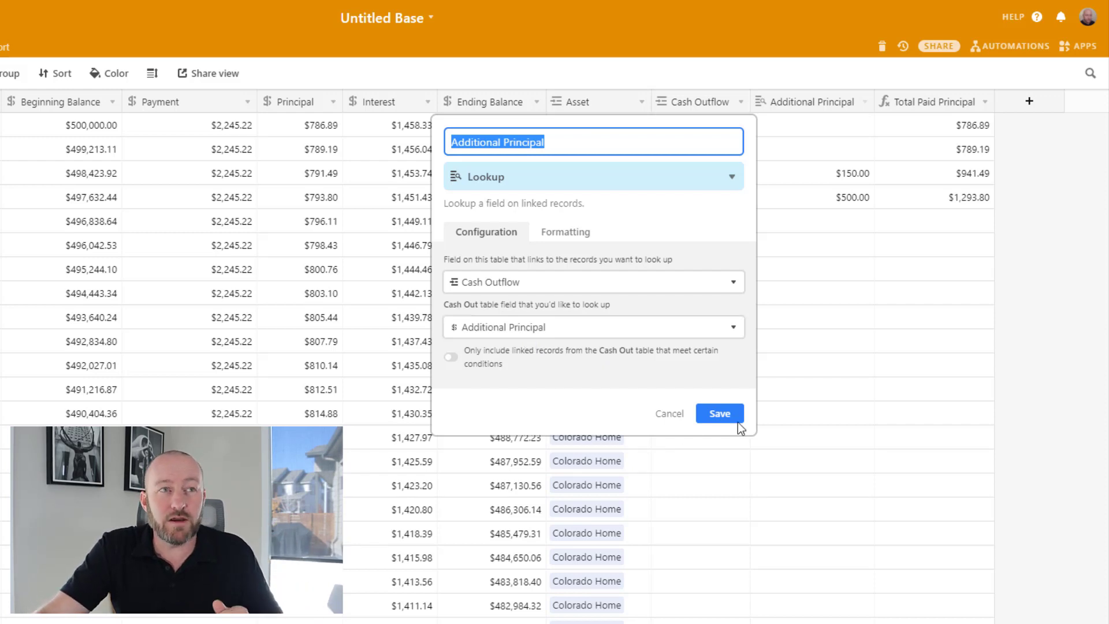
pyautogui.click(718, 413)
pyautogui.click(814, 197)
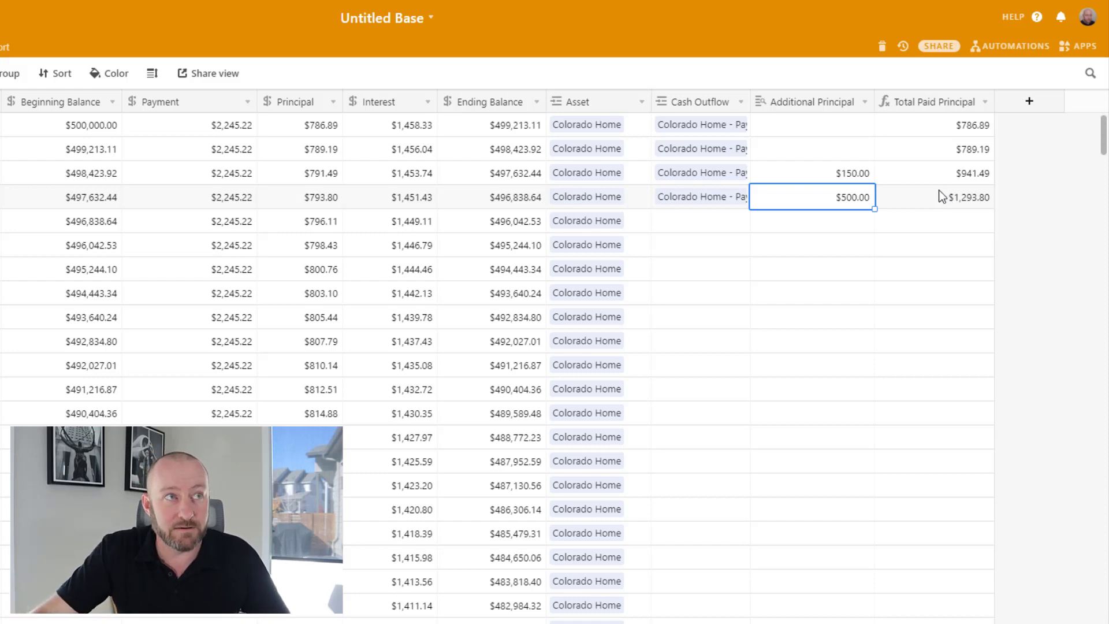
pyautogui.click(309, 204)
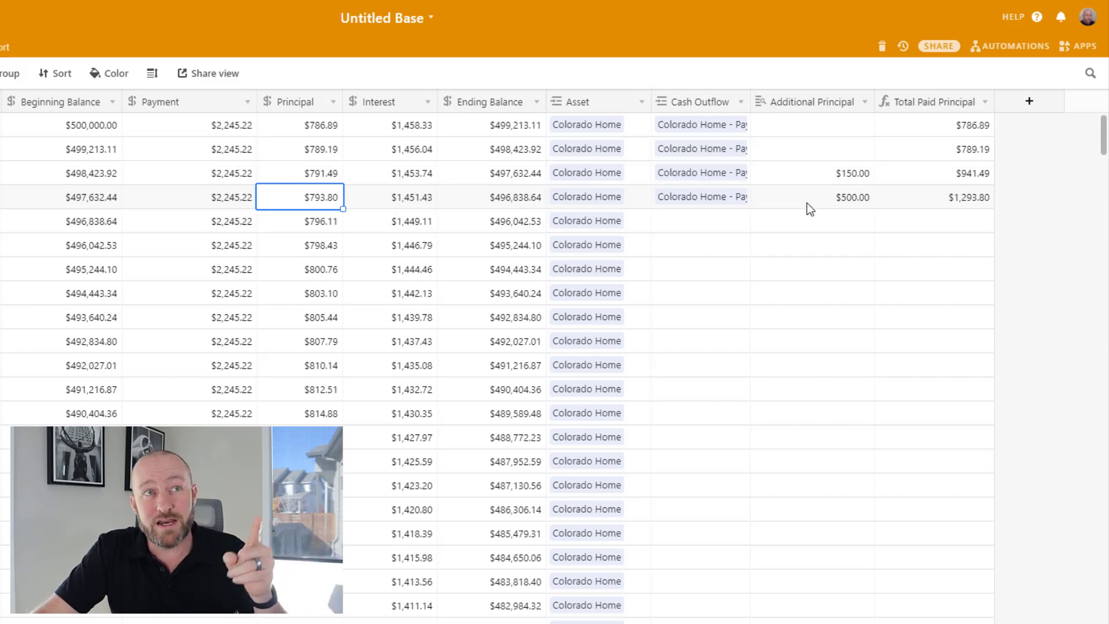
pyautogui.click(932, 195)
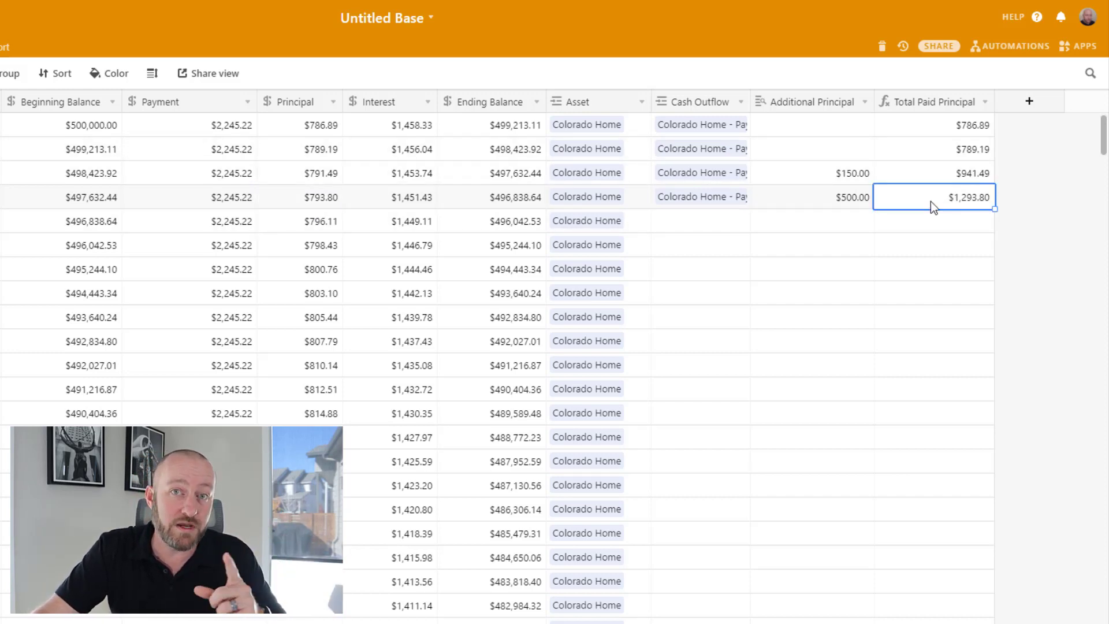
# - Review and save the Total Paid Principal IF formula that adds additional principal
pyautogui.doubleClick(941, 104)
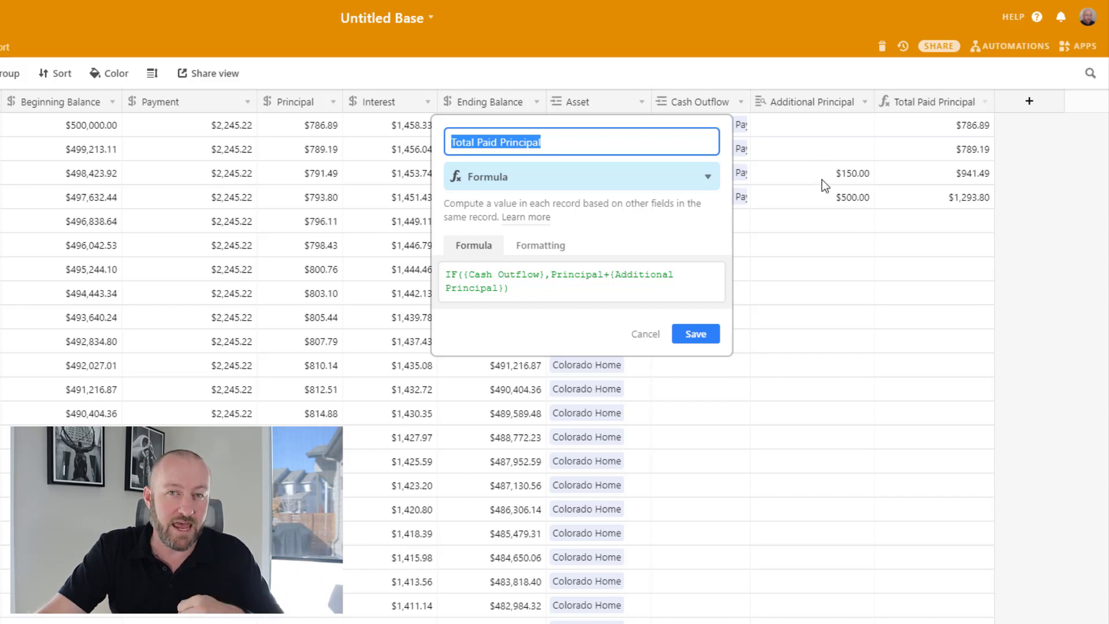
pyautogui.click(695, 334)
pyautogui.click(950, 198)
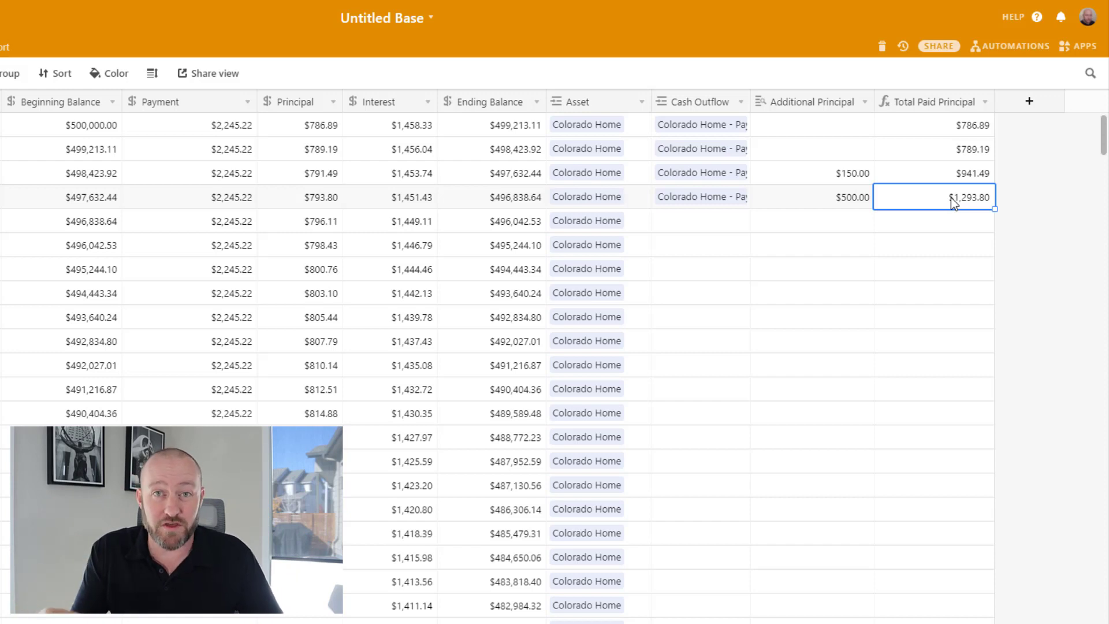
pyautogui.press('Escape')
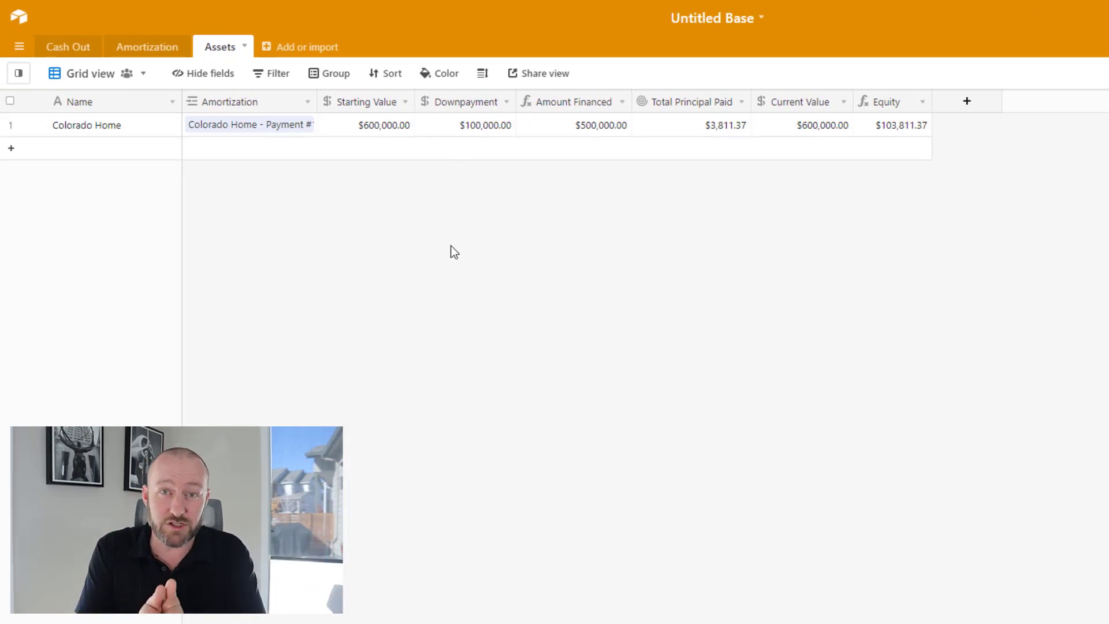
pyautogui.click(377, 130)
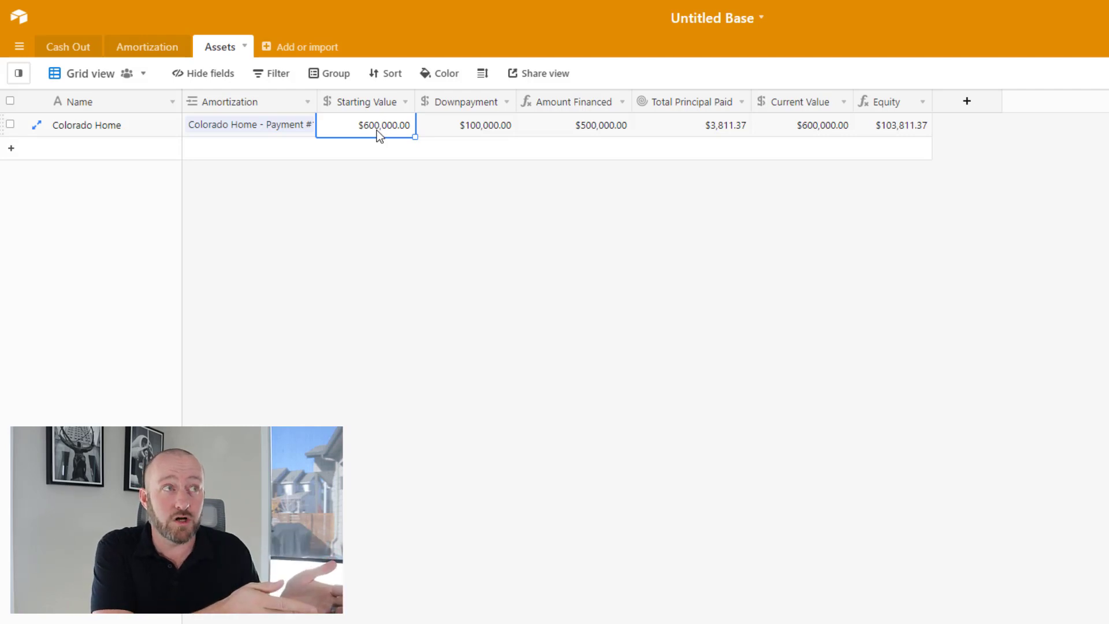
pyautogui.click(449, 131)
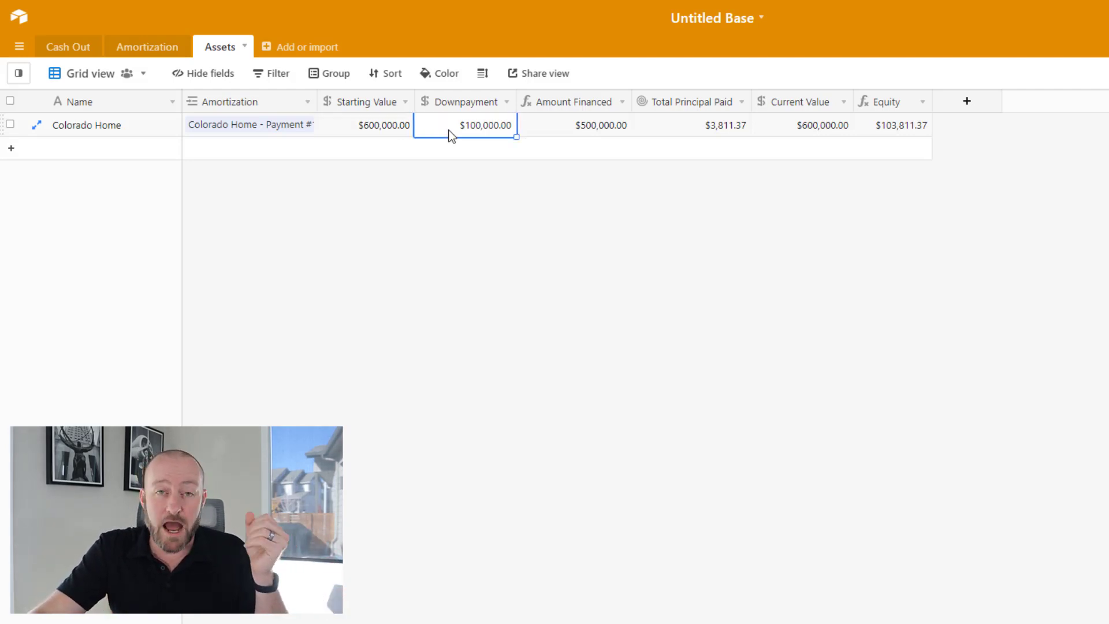
pyautogui.click(559, 129)
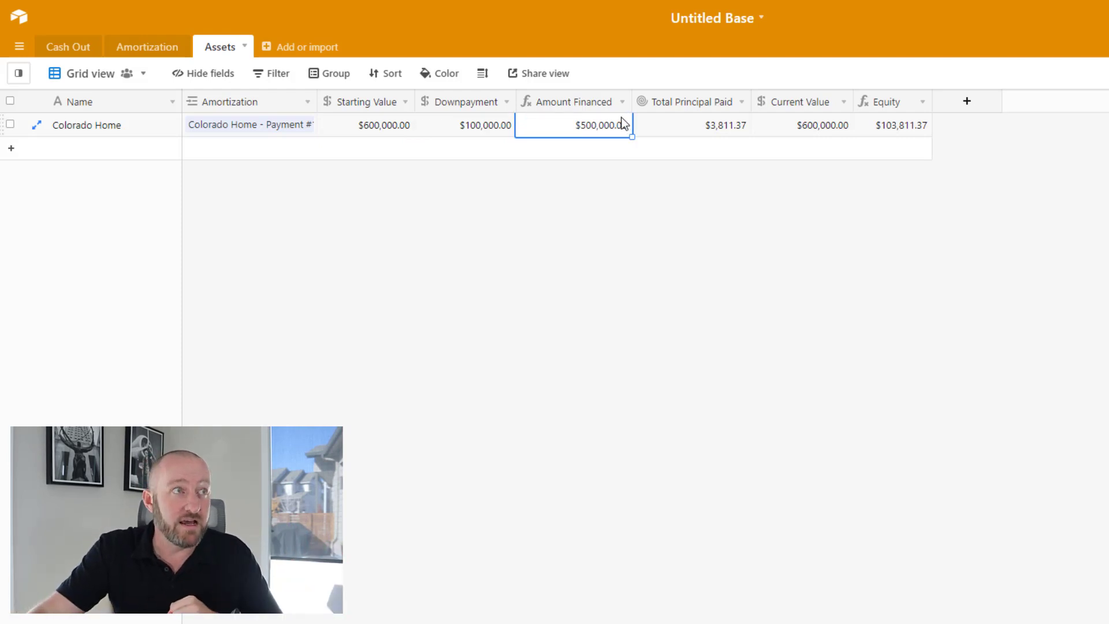
pyautogui.click(364, 127)
pyautogui.click(463, 130)
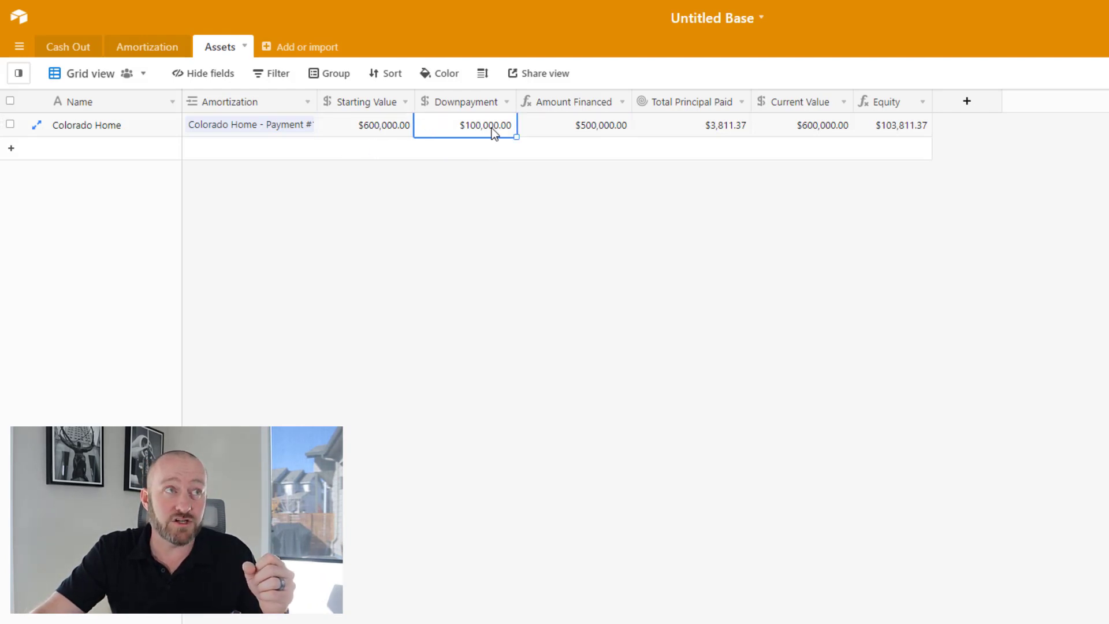
pyautogui.doubleClick(572, 104)
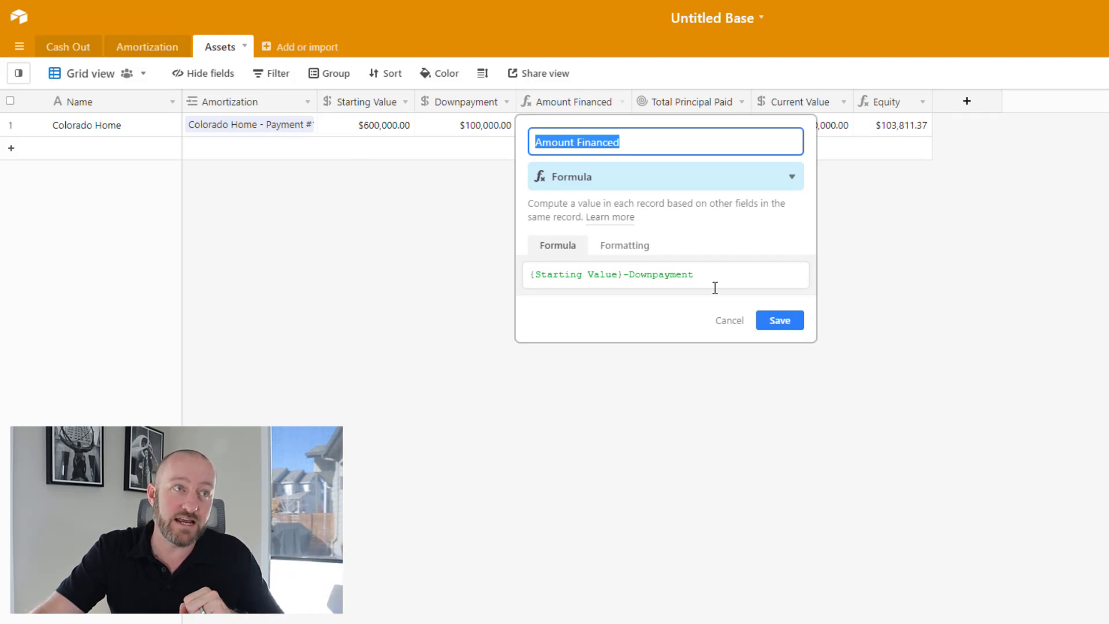
pyautogui.click(780, 320)
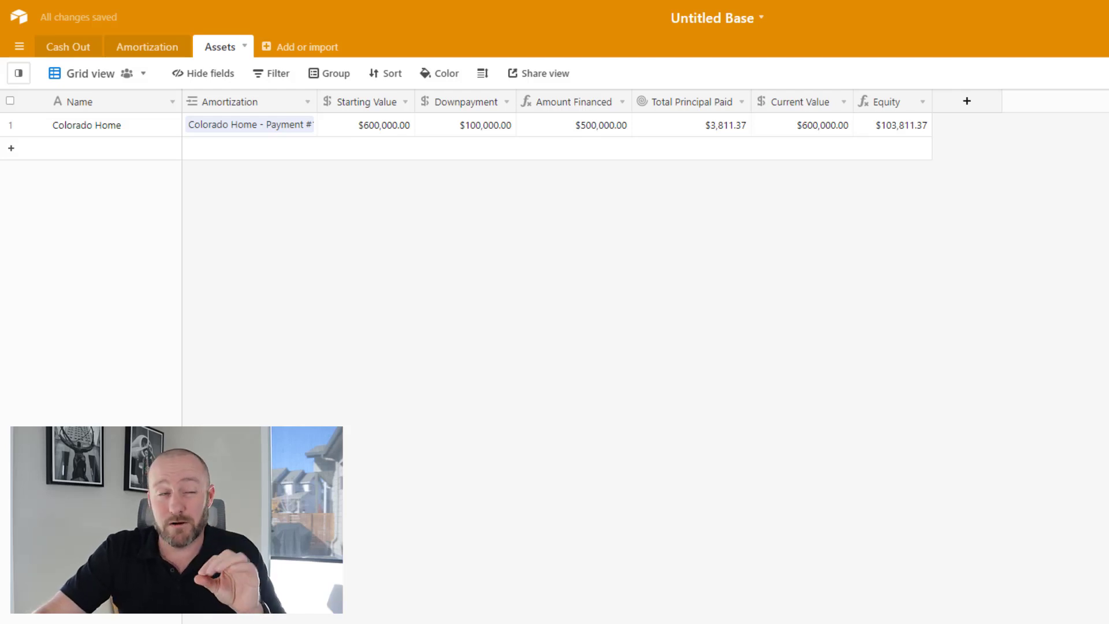
pyautogui.click(148, 46)
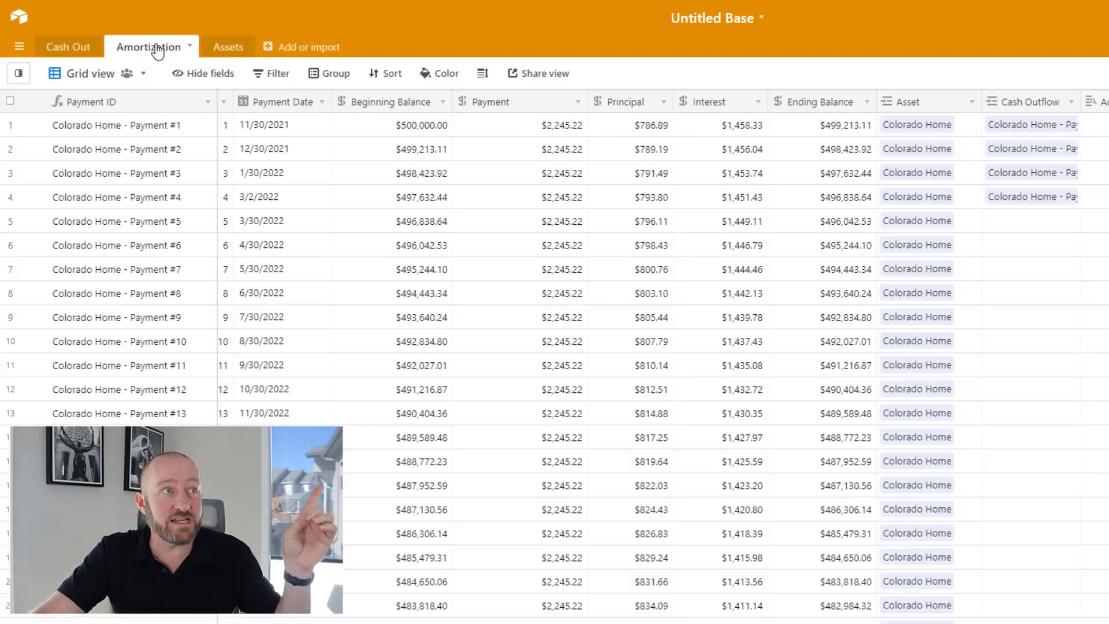
pyautogui.click(383, 124)
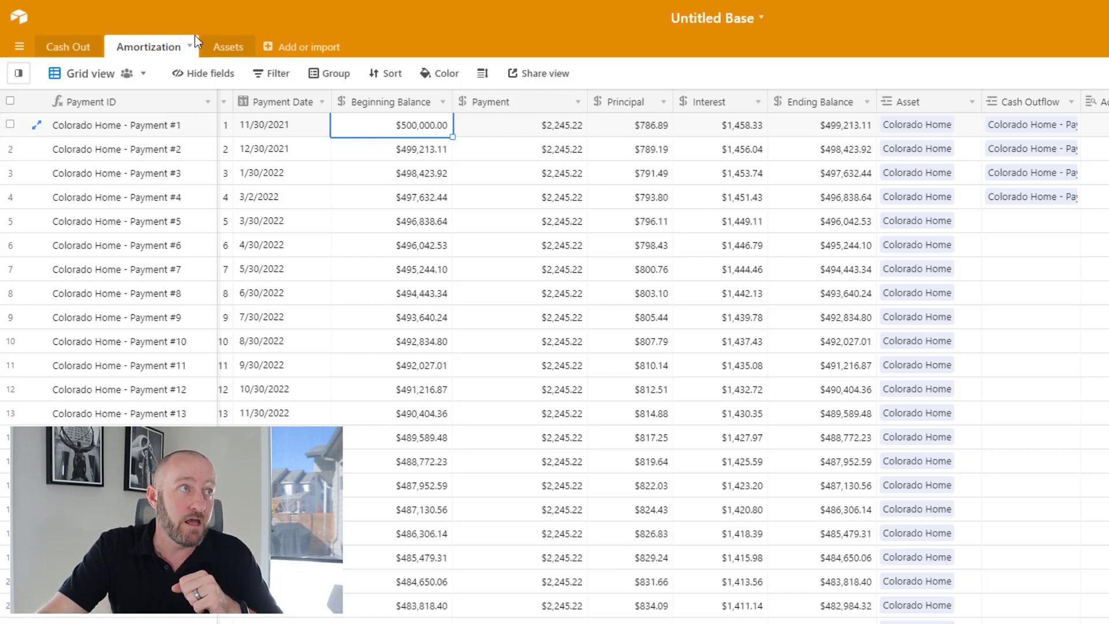
pyautogui.click(228, 46)
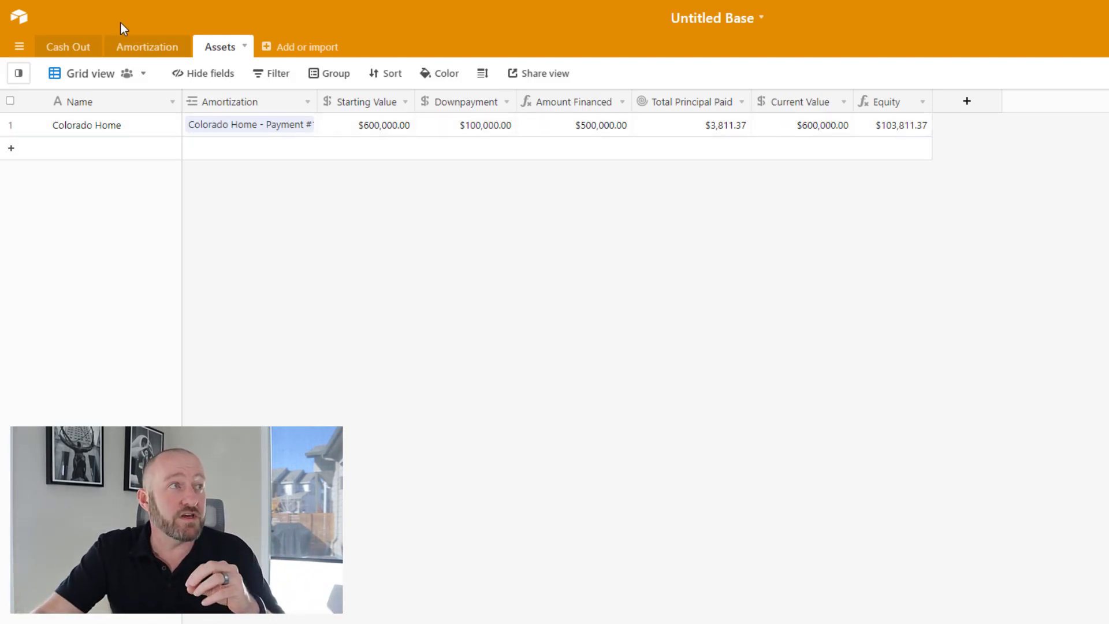
# - Sum the four Amortization Total Paid Principal values to confirm the $3,811.37 total
pyautogui.doubleClick(688, 101)
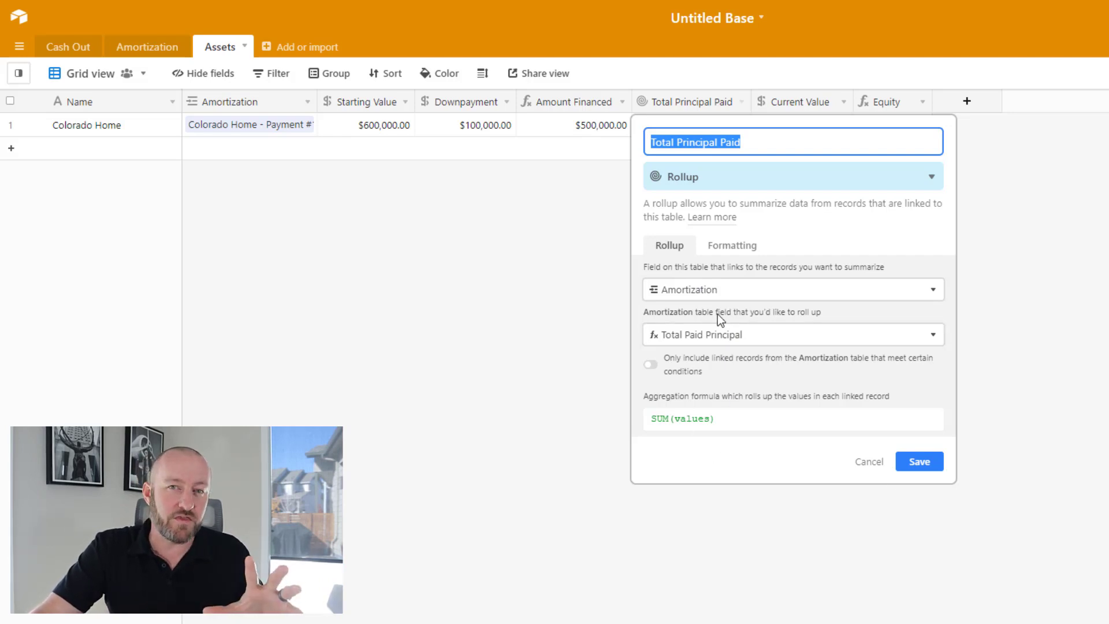
pyautogui.click(977, 207)
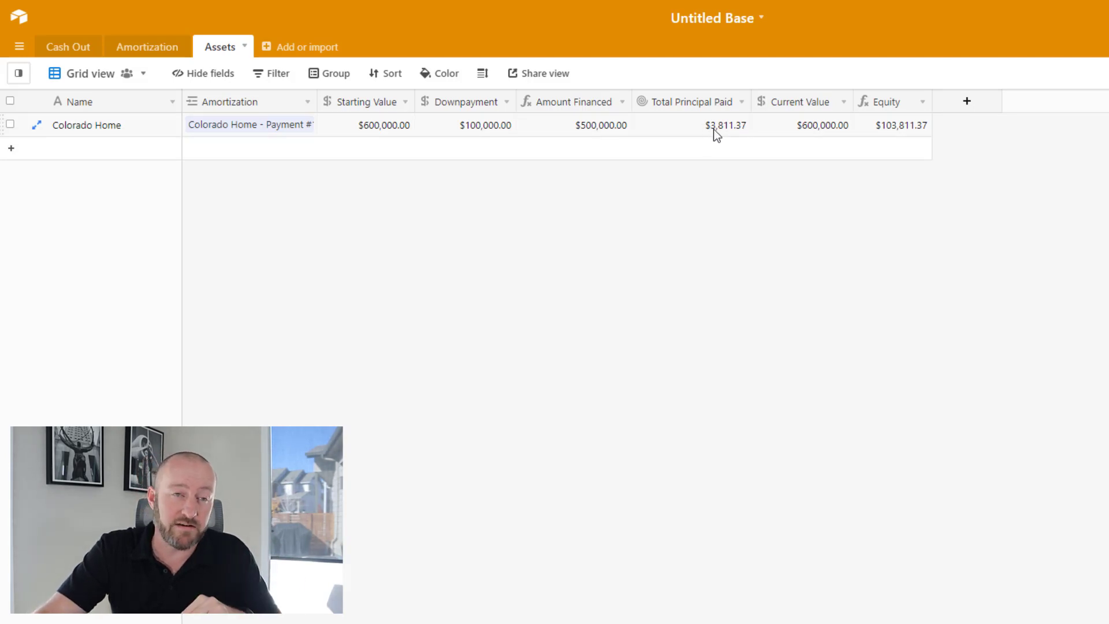
pyautogui.click(145, 51)
pyautogui.hscroll(8, 555, 260)
pyautogui.hscroll(2, 779, 261)
pyautogui.click(935, 129)
pyautogui.moveTo(935, 181); pyautogui.dragTo(935, 199)
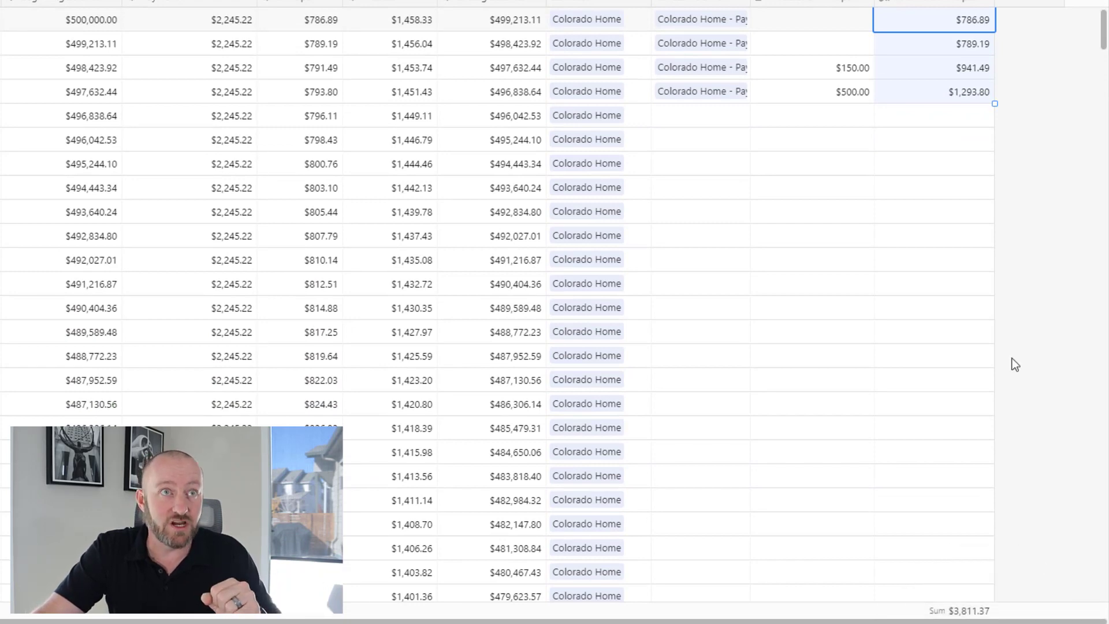
pyautogui.click(945, 121)
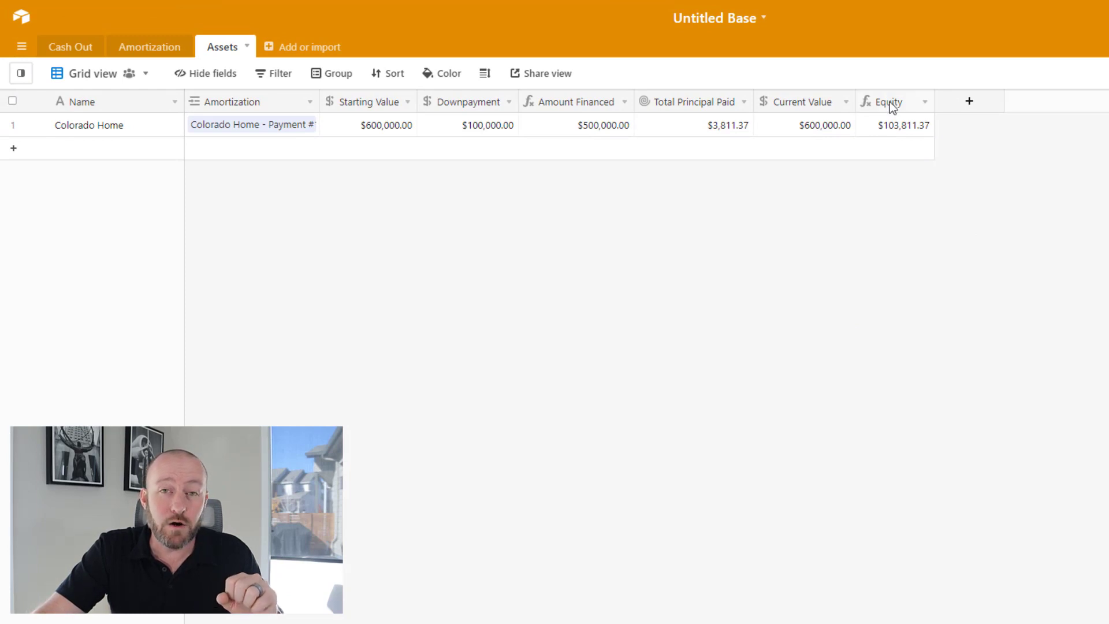
pyautogui.doubleClick(889, 101)
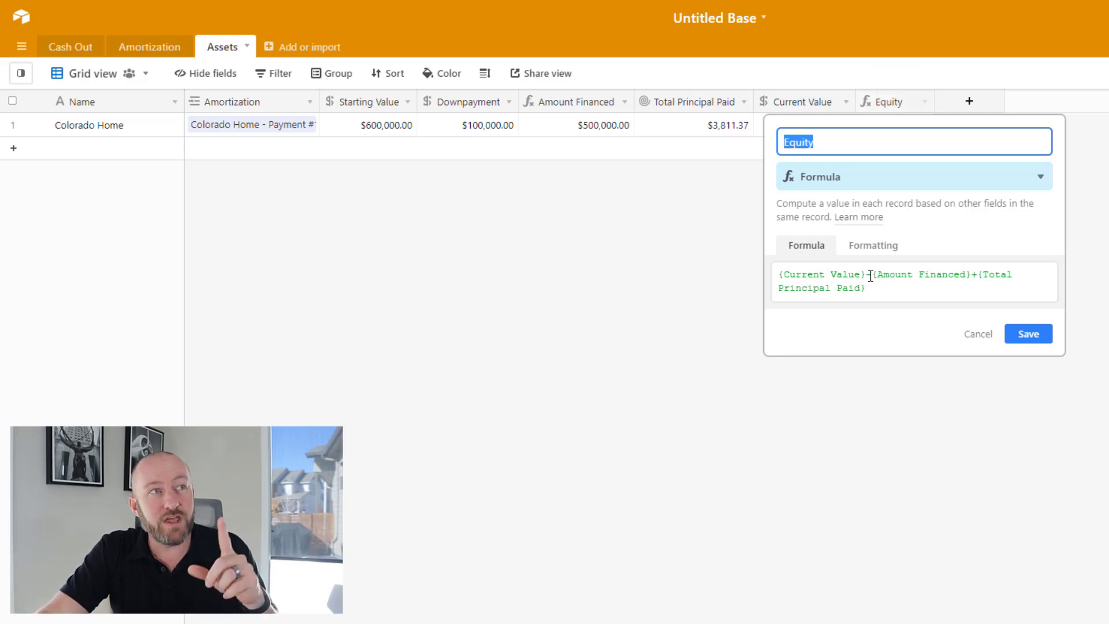
pyautogui.click(979, 334)
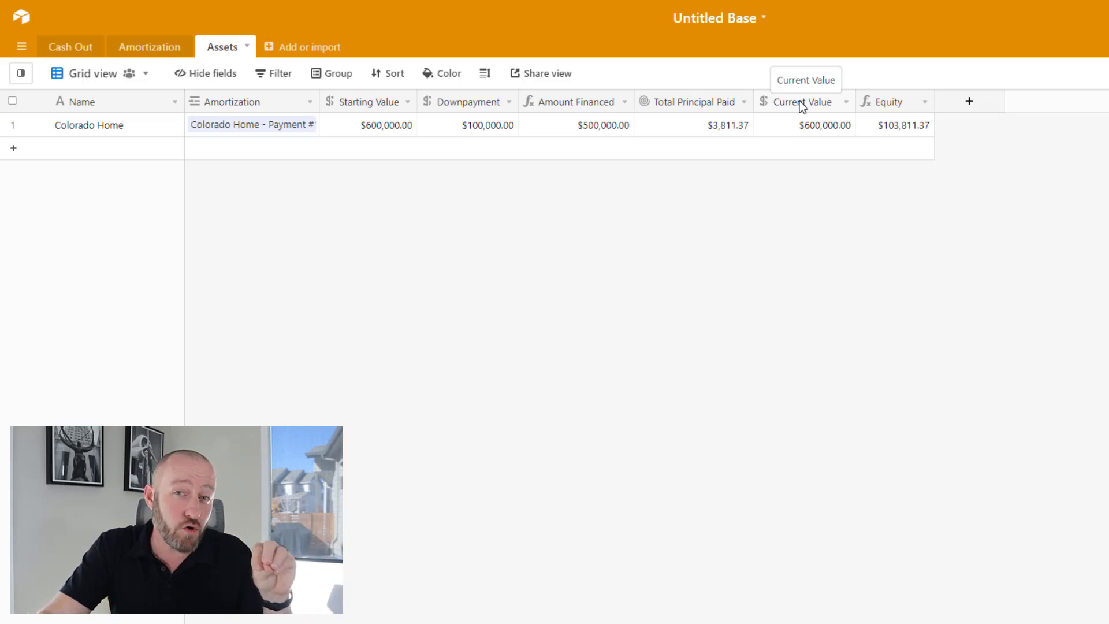
pyautogui.doubleClick(799, 100)
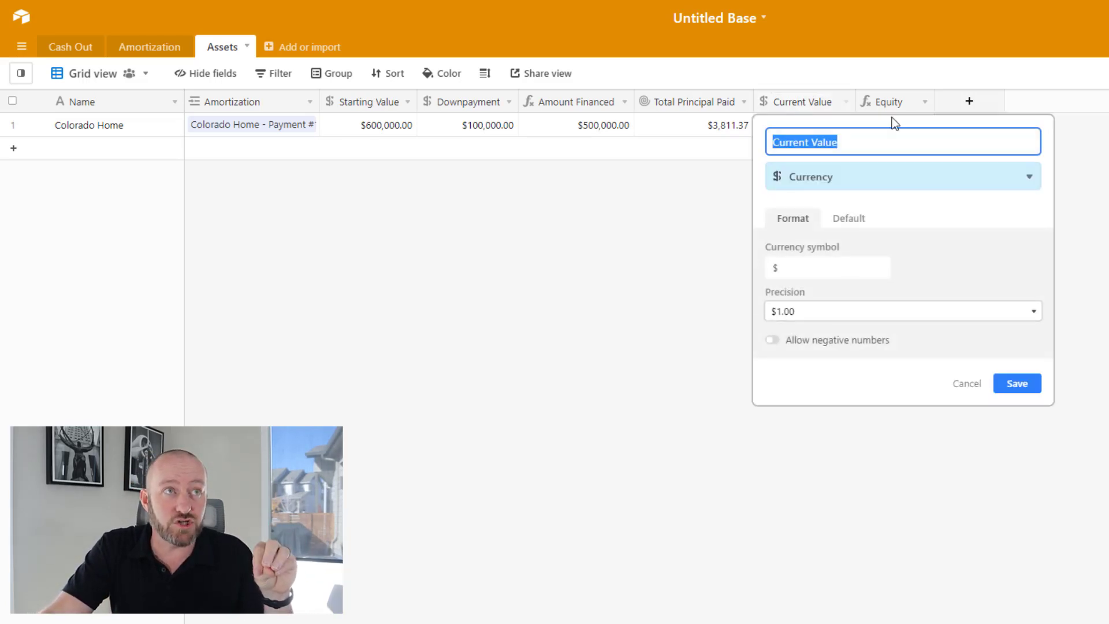
pyautogui.press('Escape')
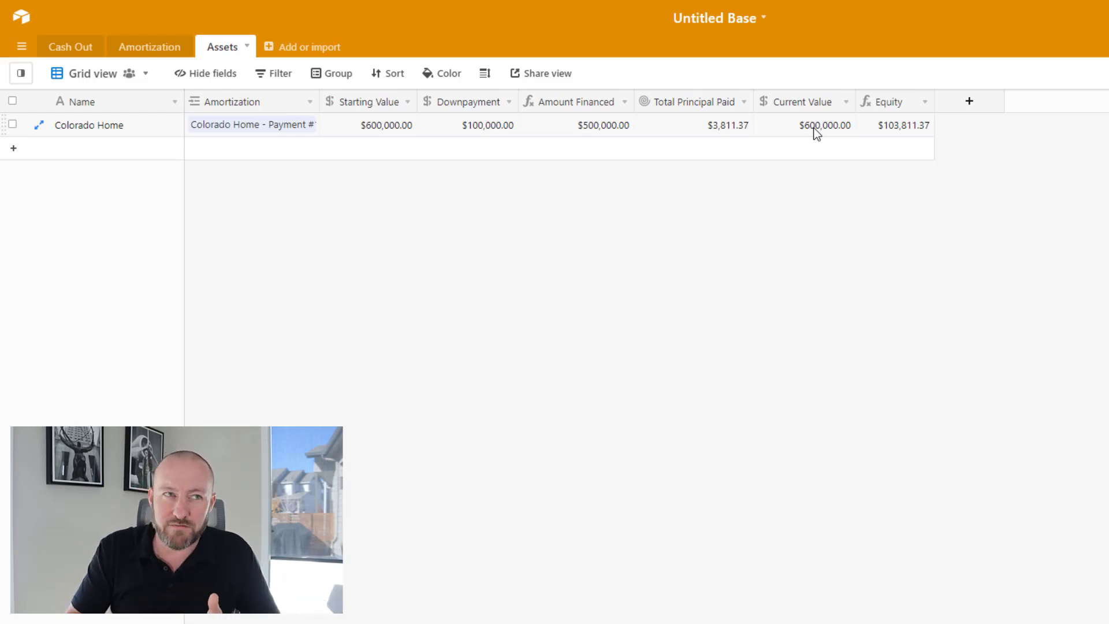
pyautogui.doubleClick(907, 105)
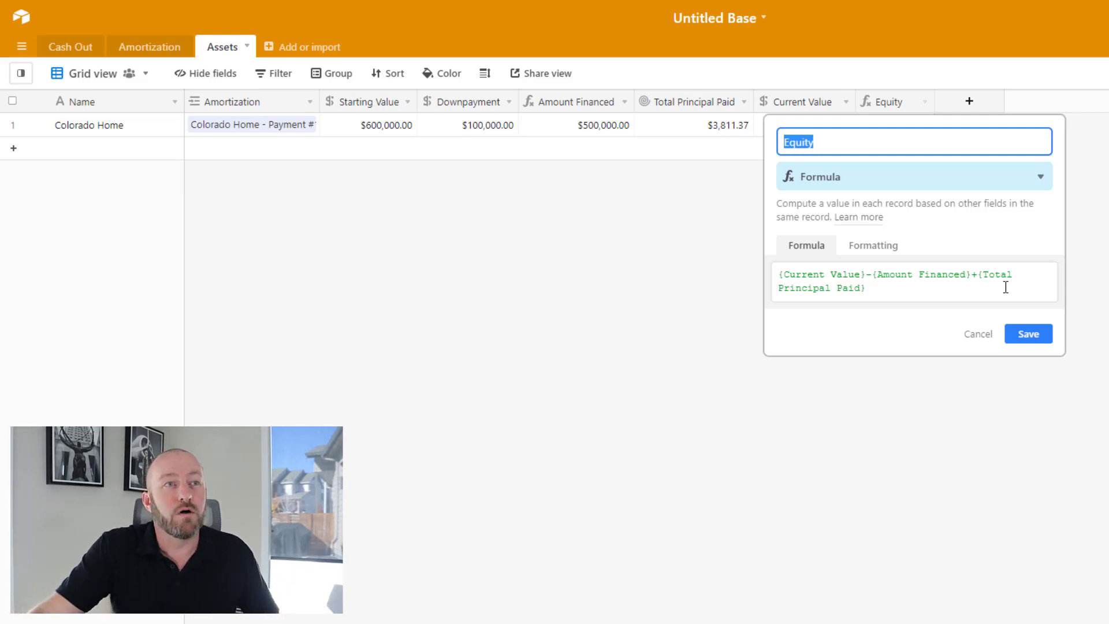
pyautogui.click(1017, 338)
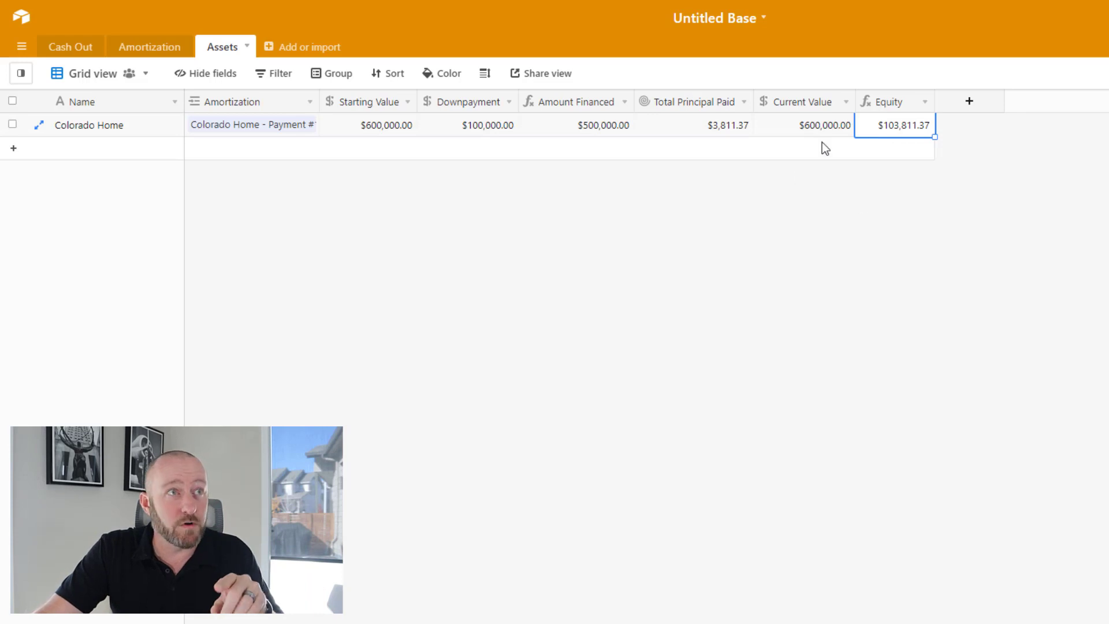
pyautogui.click(378, 127)
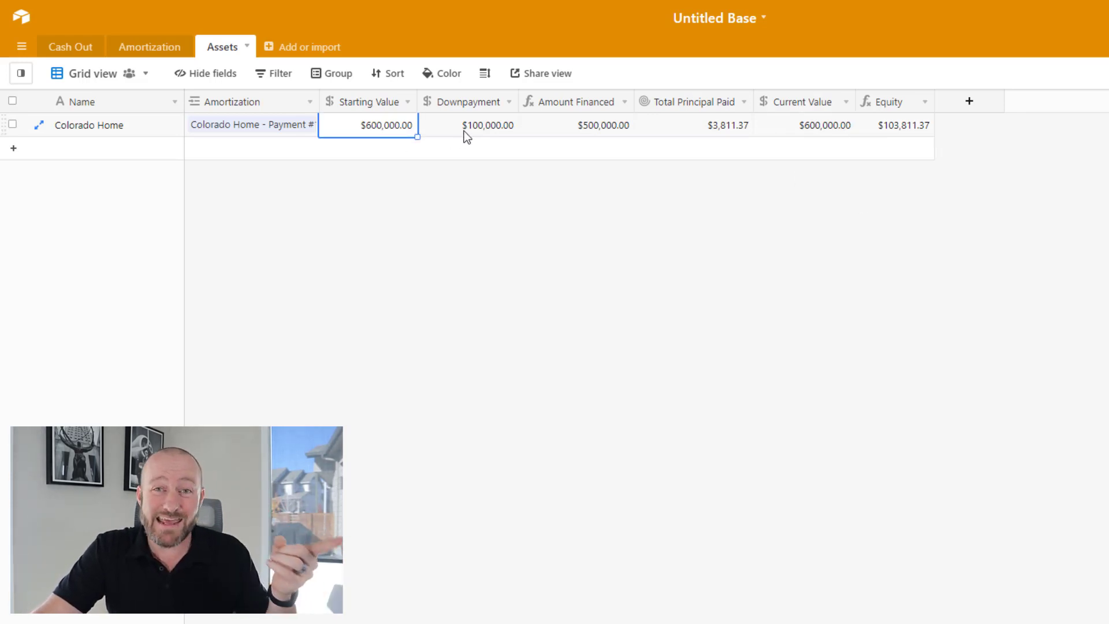
pyautogui.click(814, 124)
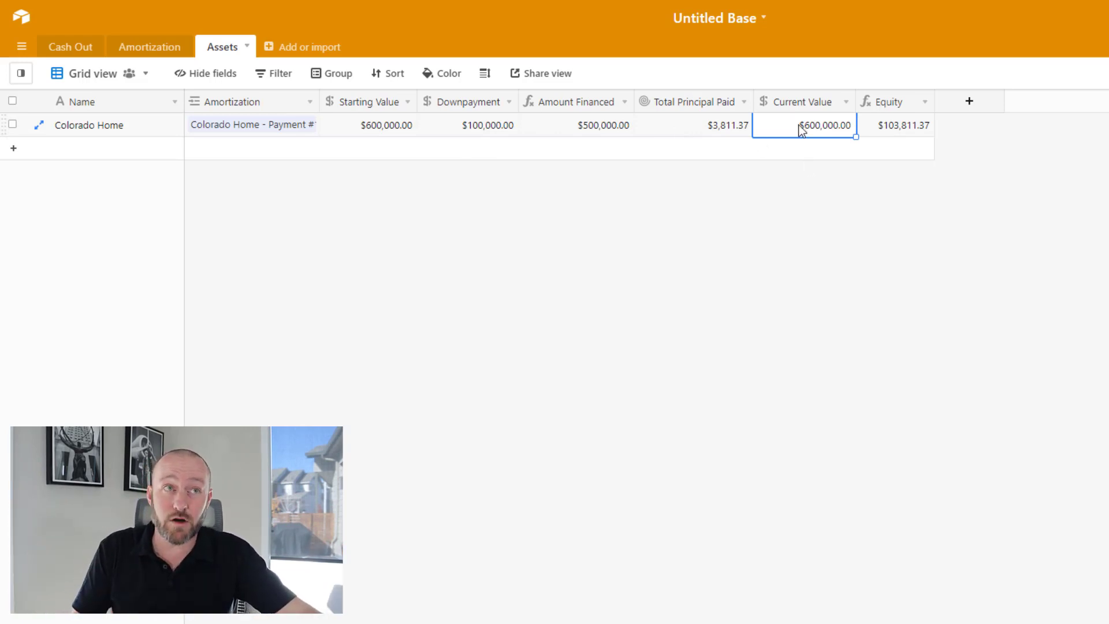
pyautogui.write('700000')
# - Commit $700,000 as Colorado Home's Current Value, lifting equity to $203,811.37
pyautogui.press('Return')
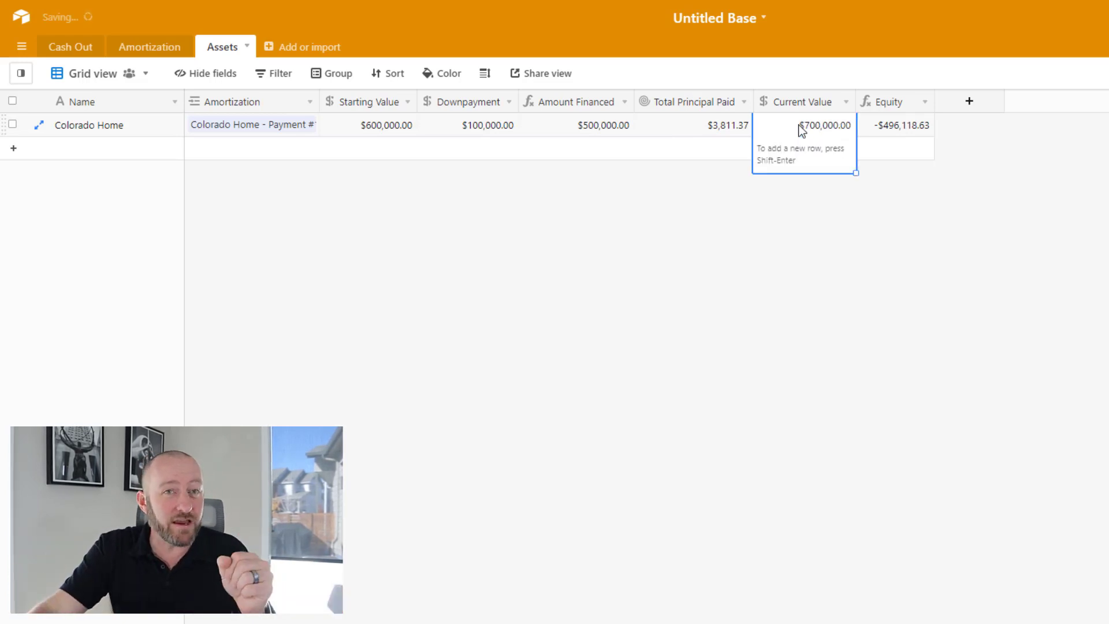
pyautogui.click(915, 178)
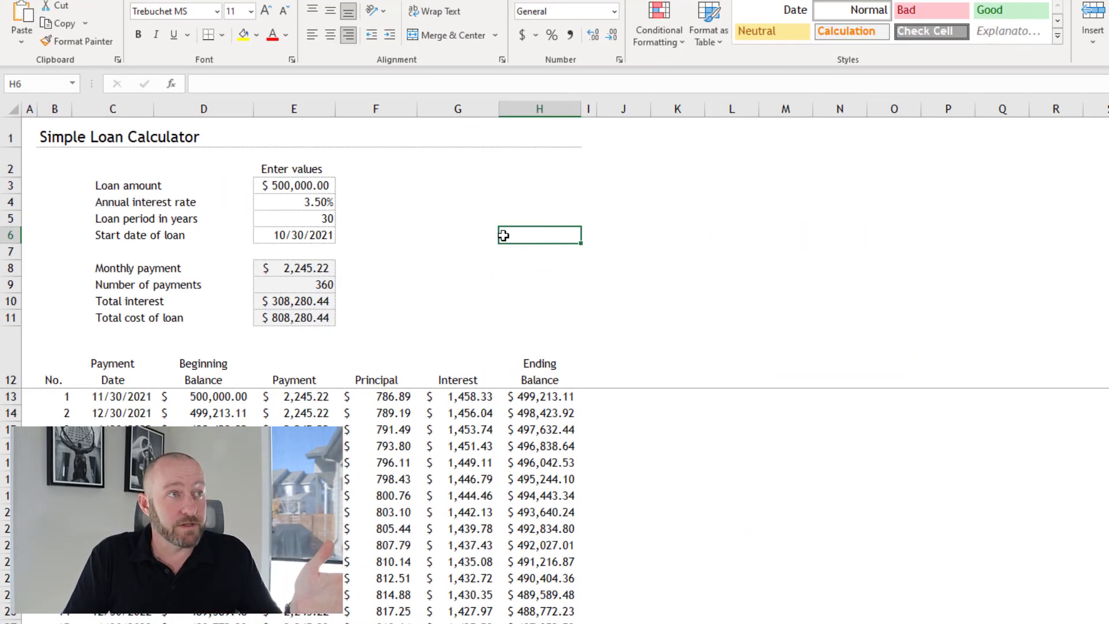
# - Enter an $80,000 loan amount, 5.5% interest rate and 5-year loan period
pyautogui.click(304, 186)
pyautogui.write('80000')
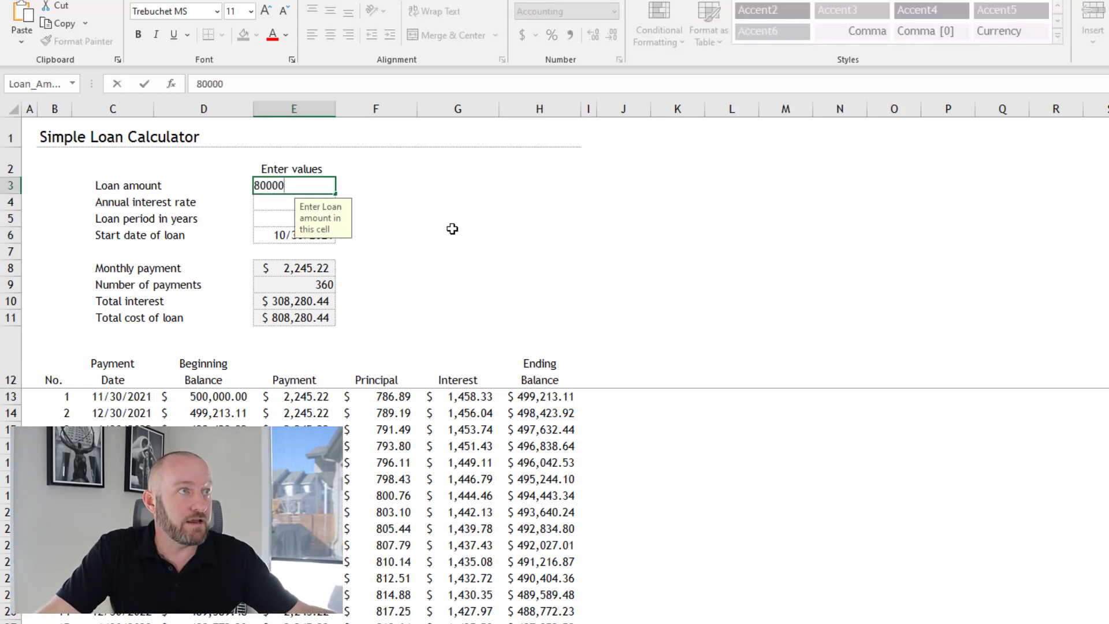
pyautogui.click(452, 229)
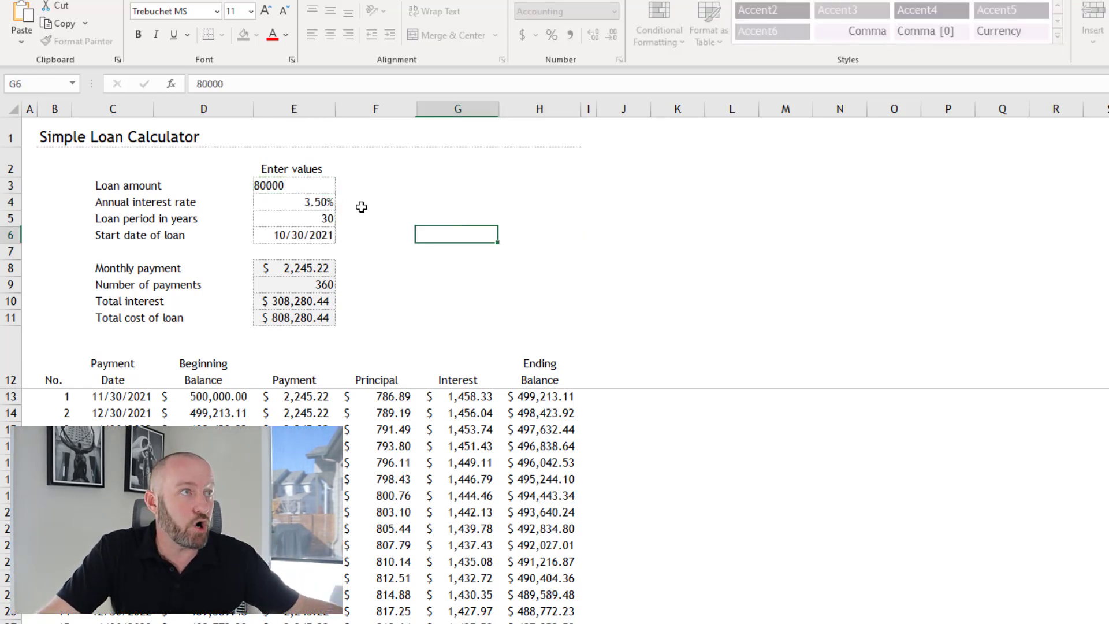
pyautogui.click(318, 202)
pyautogui.write('5.5')
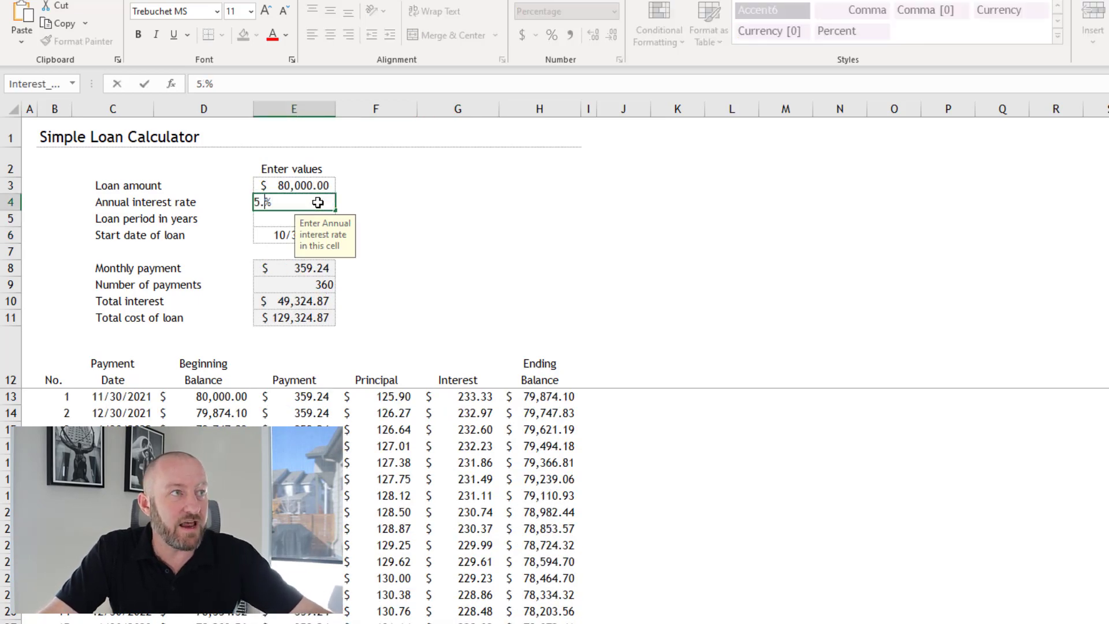
pyautogui.click(458, 203)
pyautogui.click(318, 219)
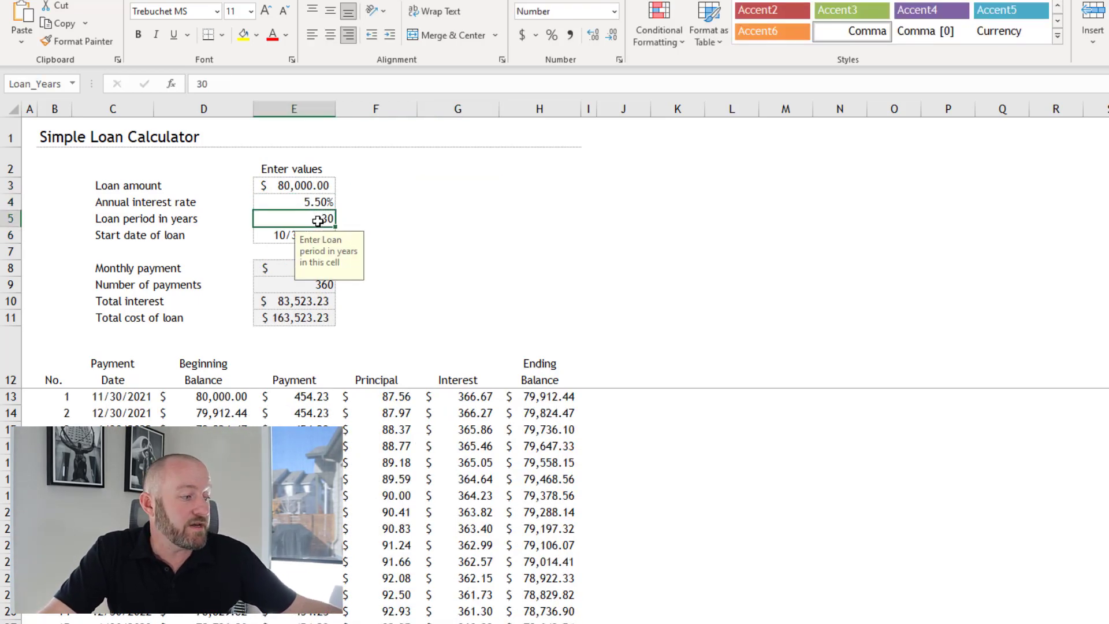
pyautogui.write('5')
pyautogui.click(478, 226)
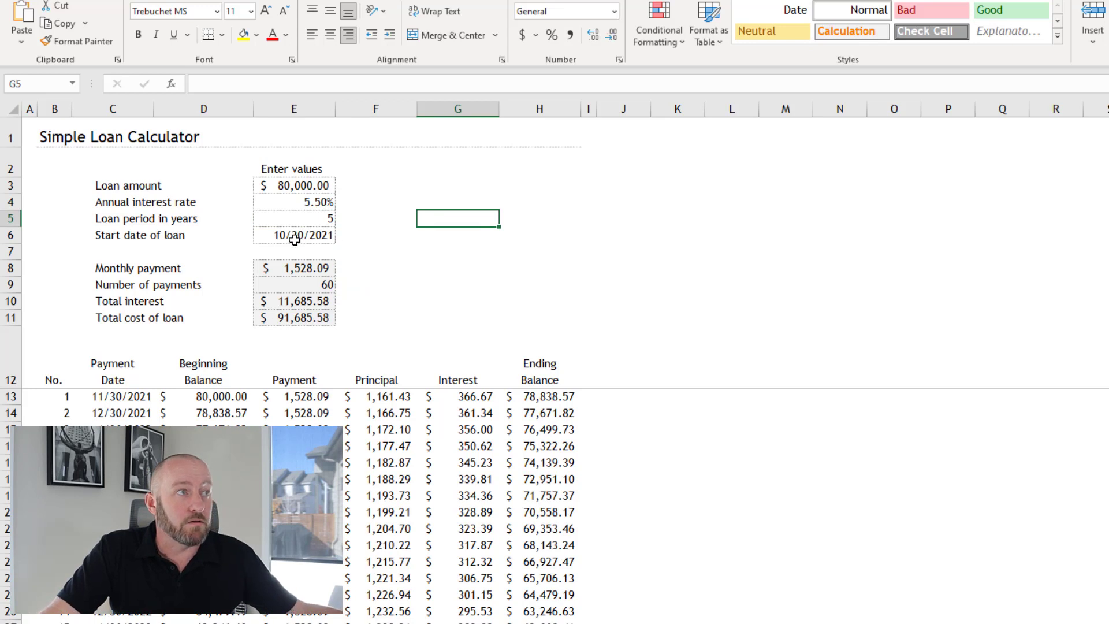
# - Select the schedule rows from payment 1 through payment 60
pyautogui.click(294, 236)
pyautogui.click(56, 397)
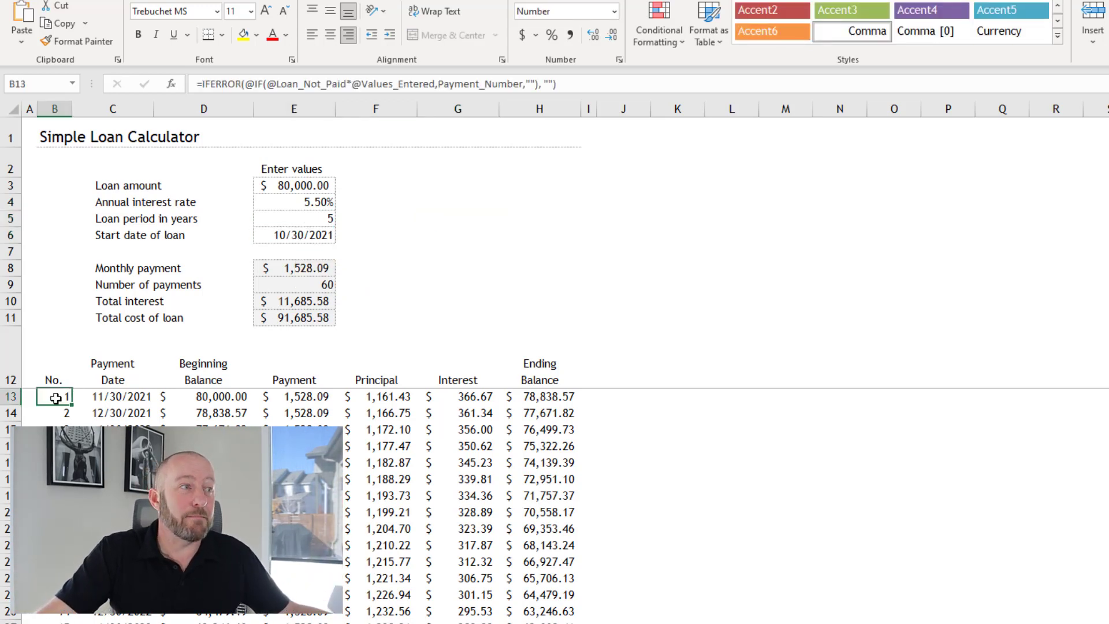
pyautogui.scroll(-10, 56, 397)
pyautogui.scroll(-7, 430, 527)
pyautogui.scroll(-5, 431, 528)
pyautogui.scroll(2, 560, 497)
pyautogui.keyDown('shift'); pyautogui.click(552, 478); pyautogui.keyUp('shift')
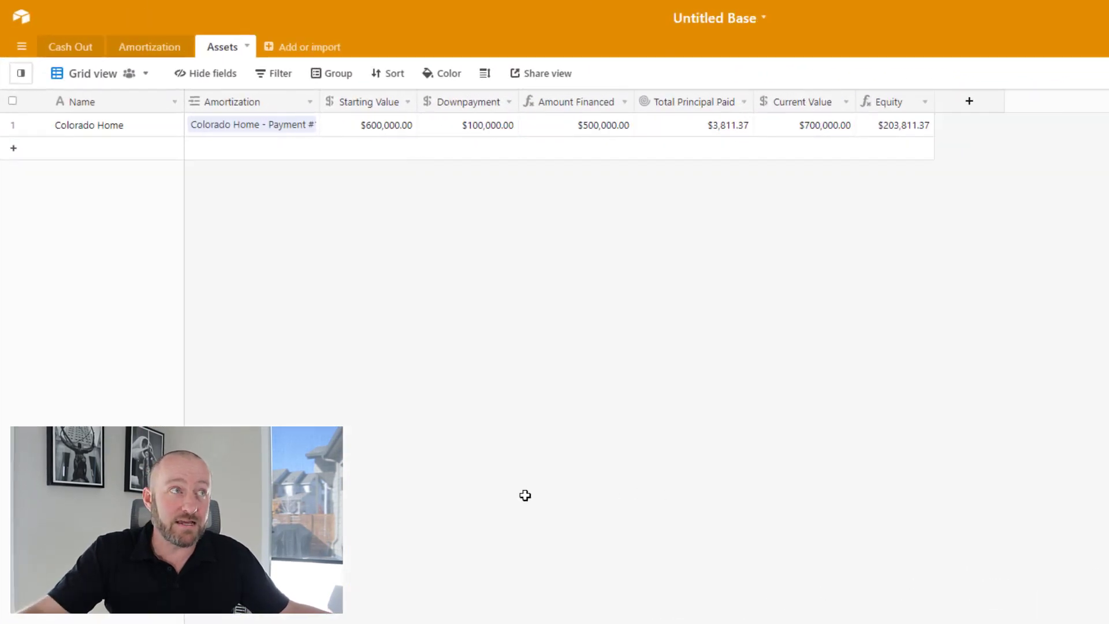
# - Paste the 60-payment $80,000 Excel schedule as new rows below Amortization record 360
pyautogui.click(149, 48)
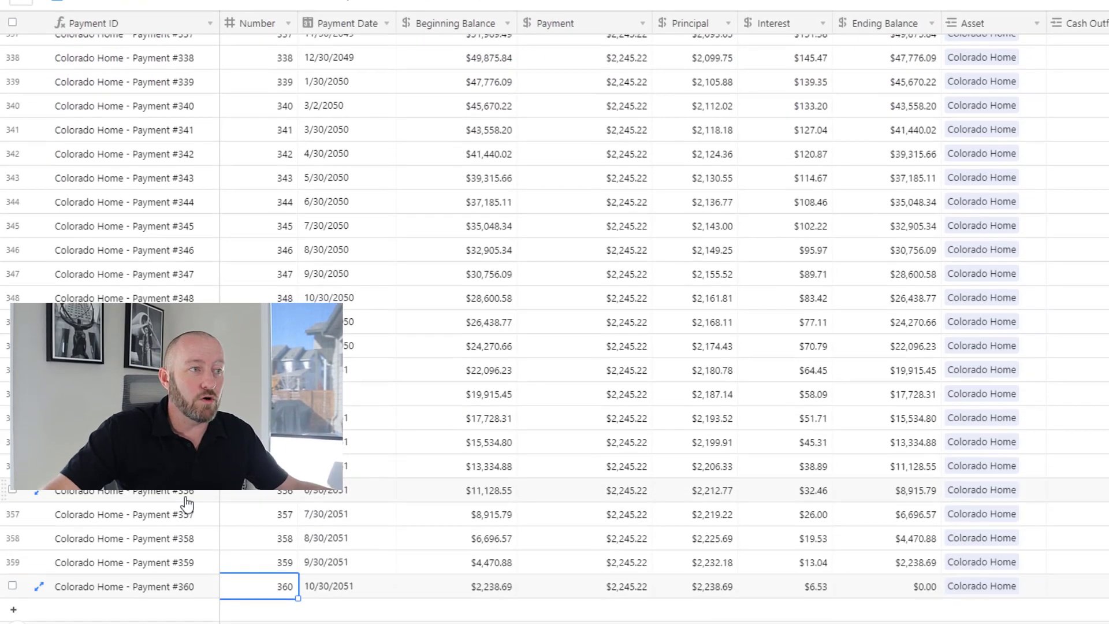
pyautogui.scroll(-1, 187, 502)
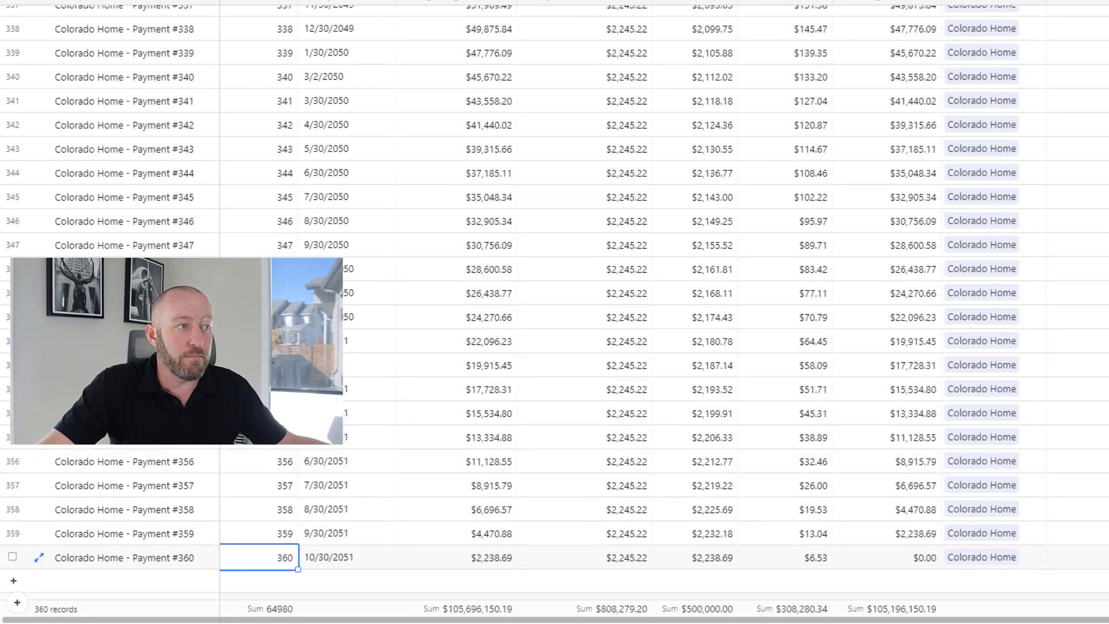
pyautogui.click(260, 585)
pyautogui.click(260, 585)
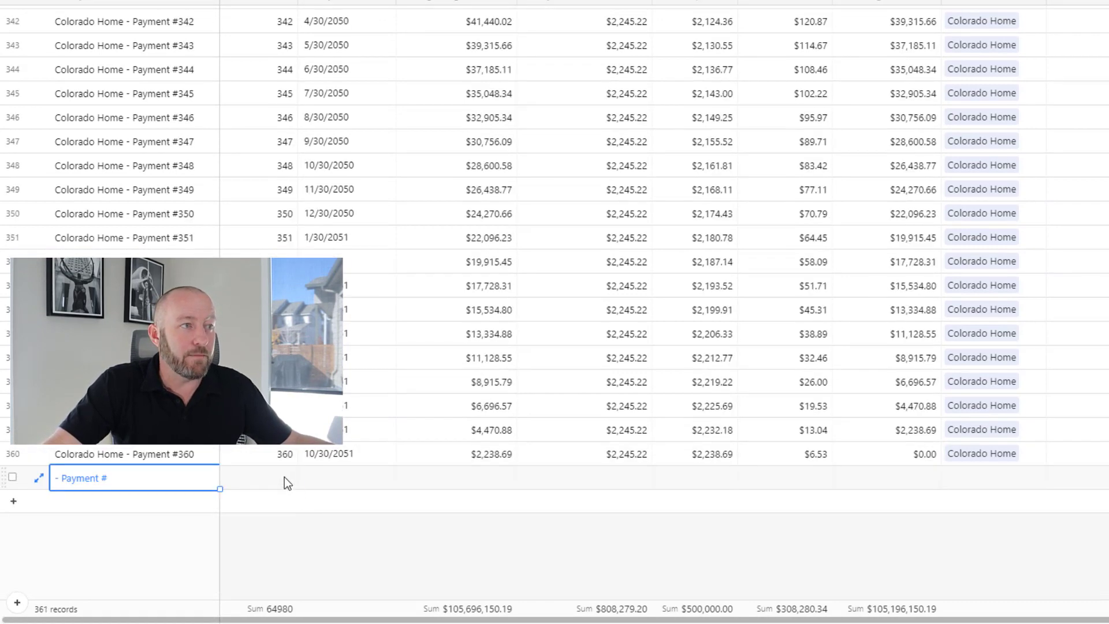
pyautogui.hotkey('ctrl', 'v')
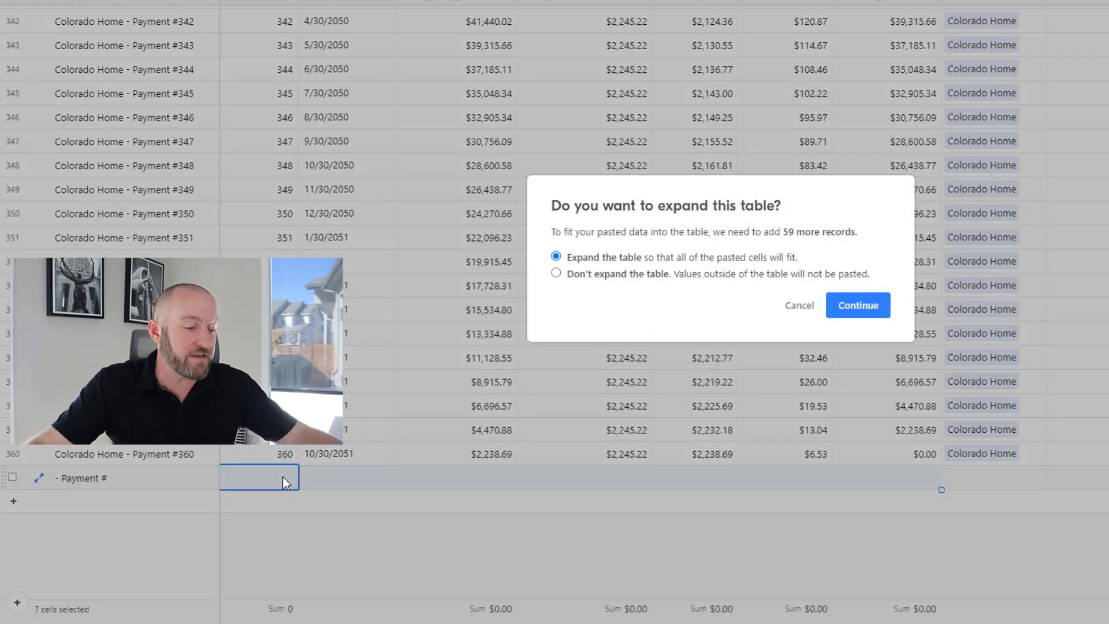
pyautogui.press('Escape')
pyautogui.hotkey('ctrl', 'v')
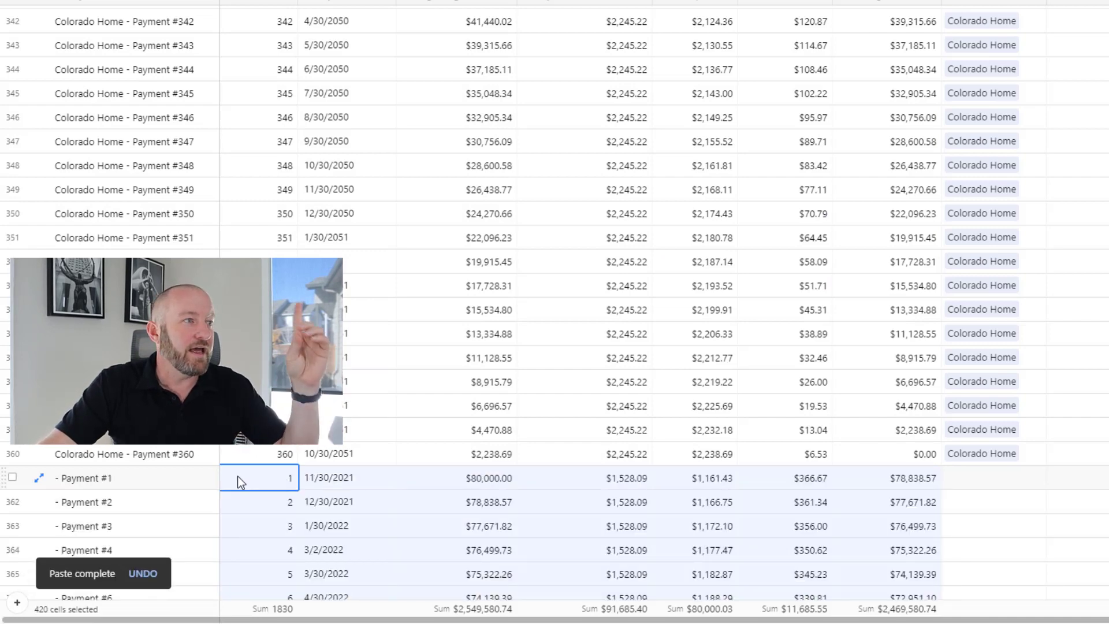
pyautogui.scroll(-4, 242, 477)
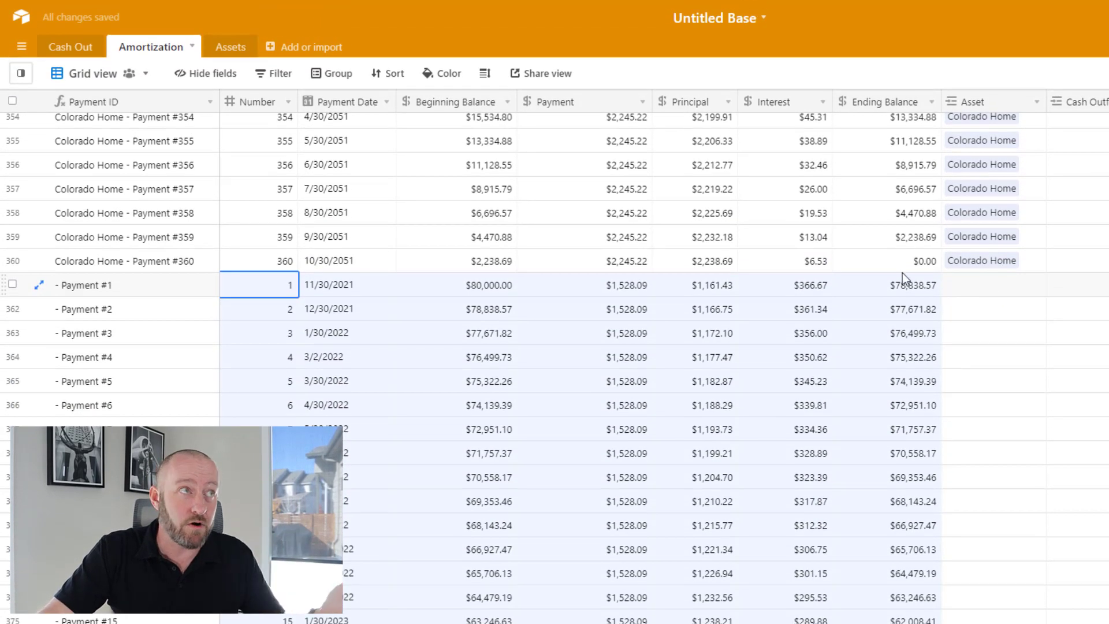
# - Add a new asset record named Audi S5 in the Assets table
pyautogui.click(230, 46)
pyautogui.click(38, 149)
pyautogui.click(117, 149)
pyautogui.write('Audi S5')
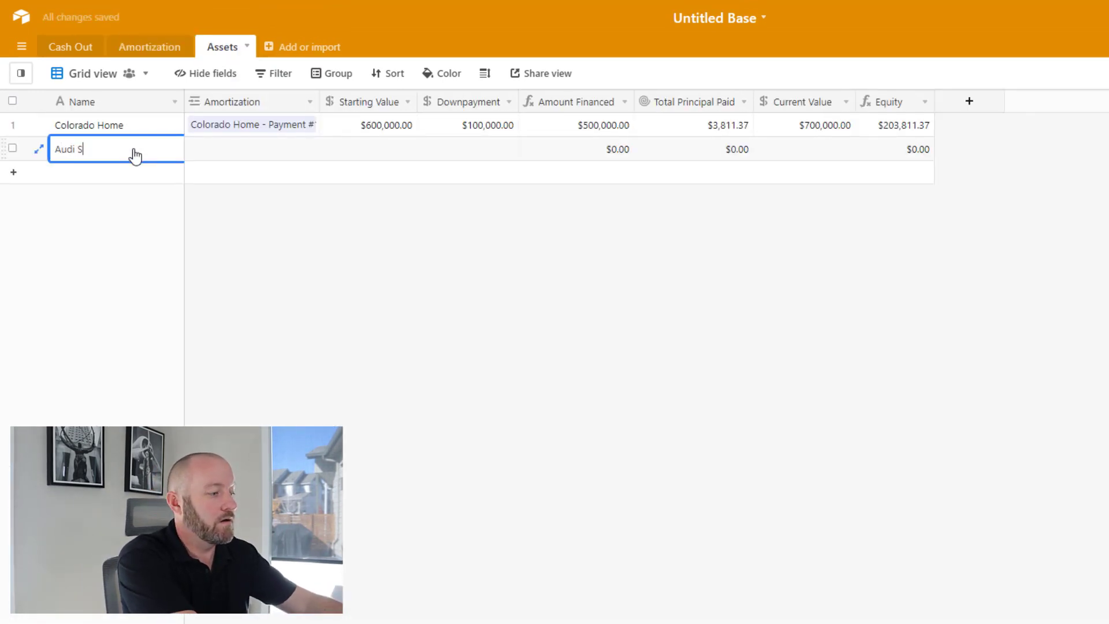
pyautogui.press('Tab')
pyautogui.hotkey('shift', 'Tab')
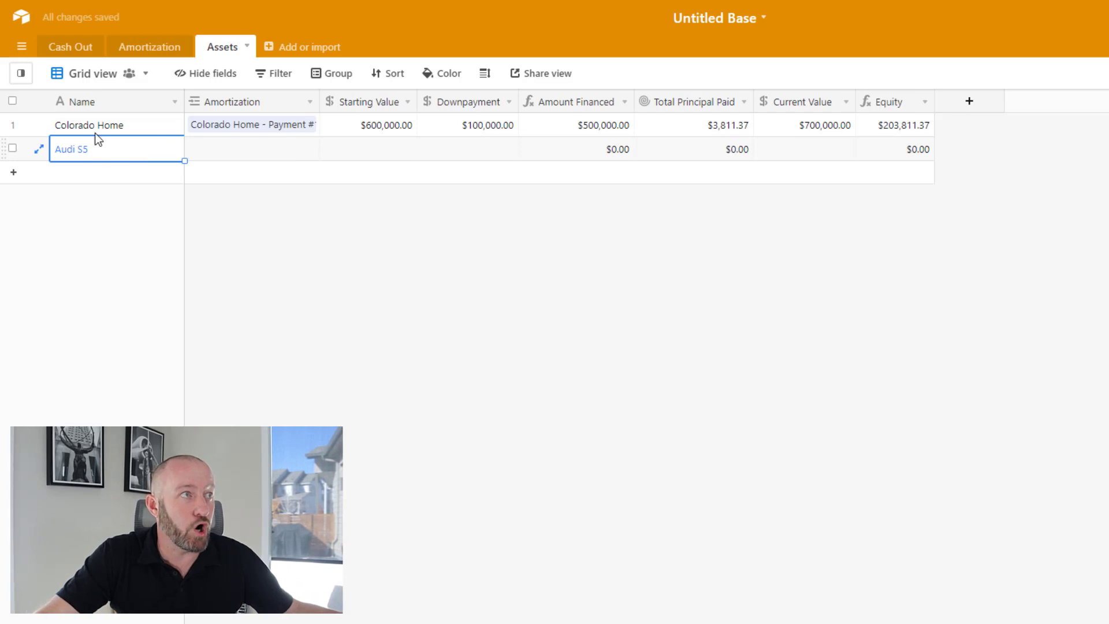
pyautogui.press('Escape')
# - Link Payment #1 to Audi S5 and fill that Asset down through all new payments
pyautogui.click(149, 47)
pyautogui.click(987, 284)
pyautogui.click(950, 286)
pyautogui.click(824, 214)
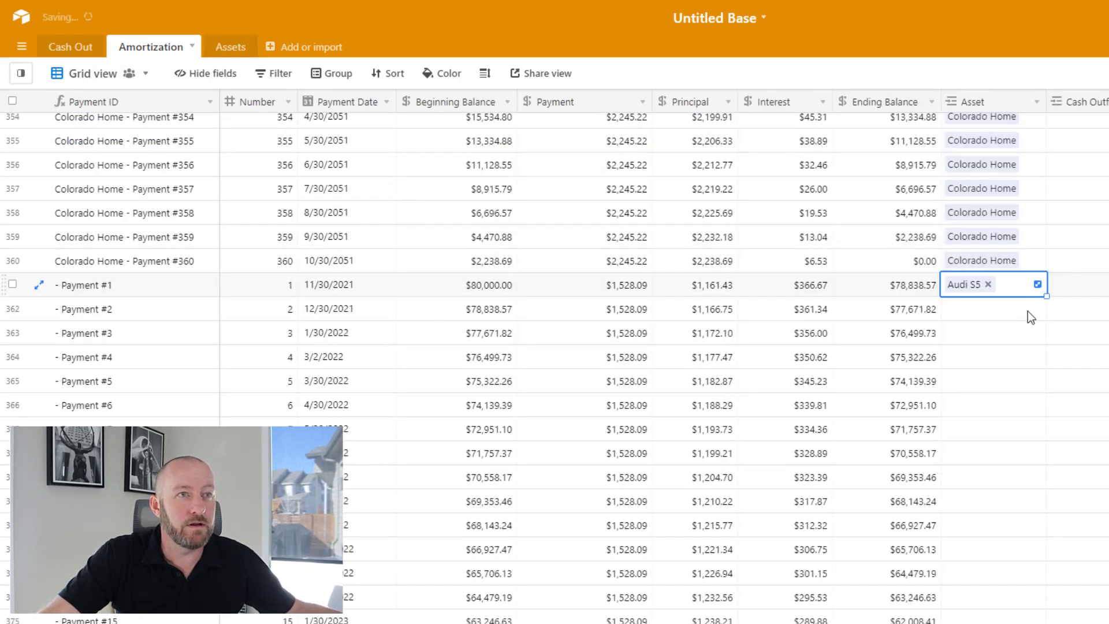
pyautogui.moveTo(1039, 286); pyautogui.dragTo(1023, 607)
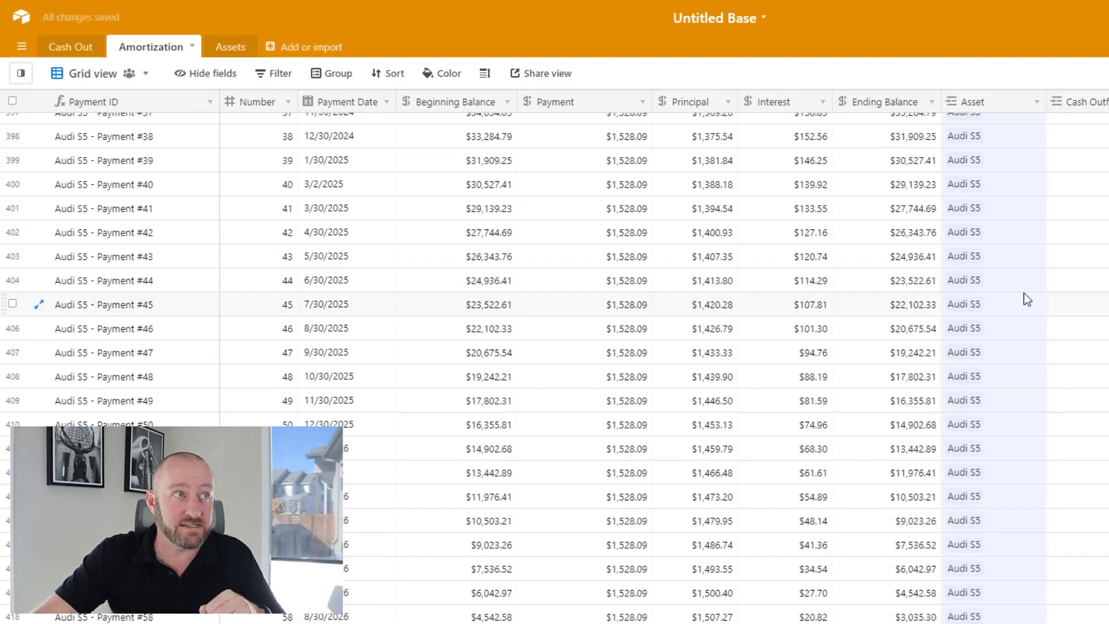
# - Add the Audi S5 payment records in Cash Out, copying Date Due into Date Paid
pyautogui.click(71, 48)
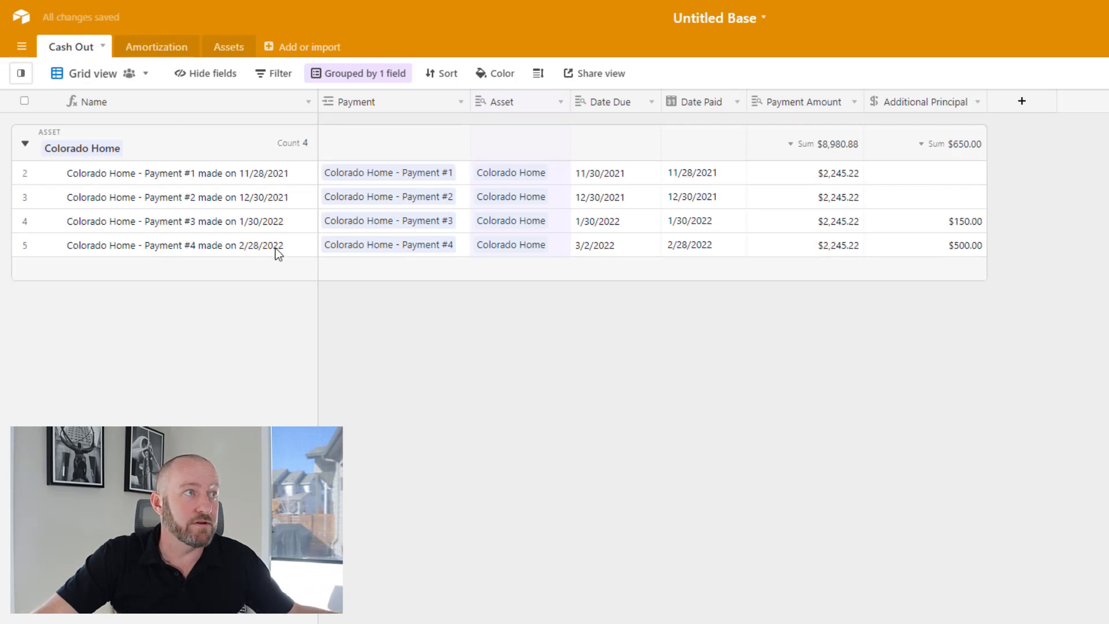
pyautogui.click(247, 267)
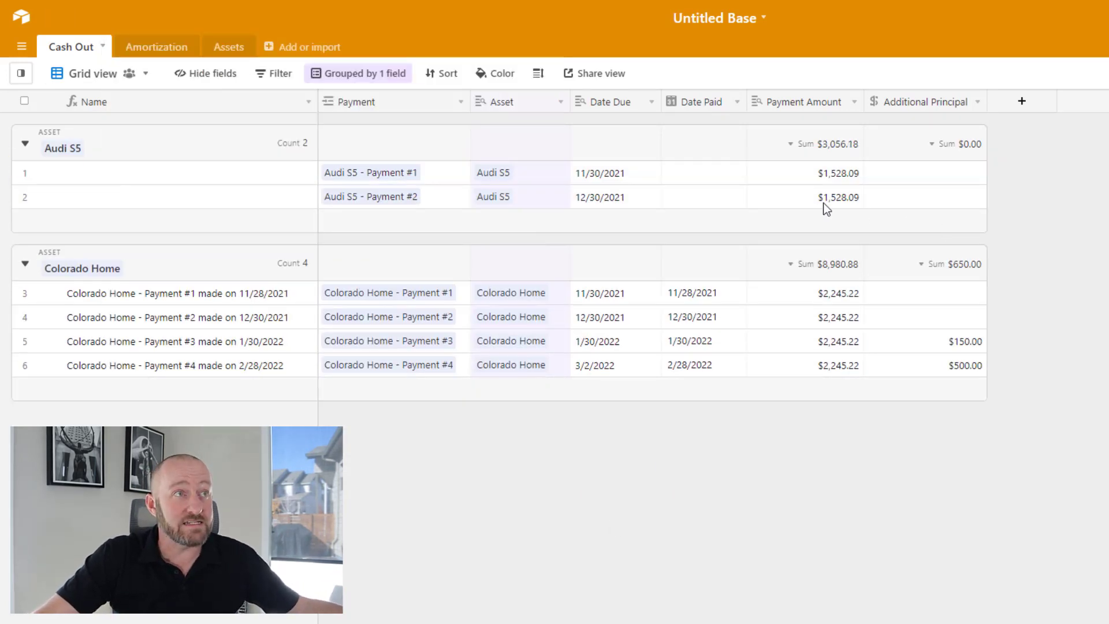
pyautogui.moveTo(611, 173); pyautogui.dragTo(612, 196)
pyautogui.hotkey('ctrl', 'c')
pyautogui.click(675, 172)
pyautogui.hotkey('ctrl', 'v')
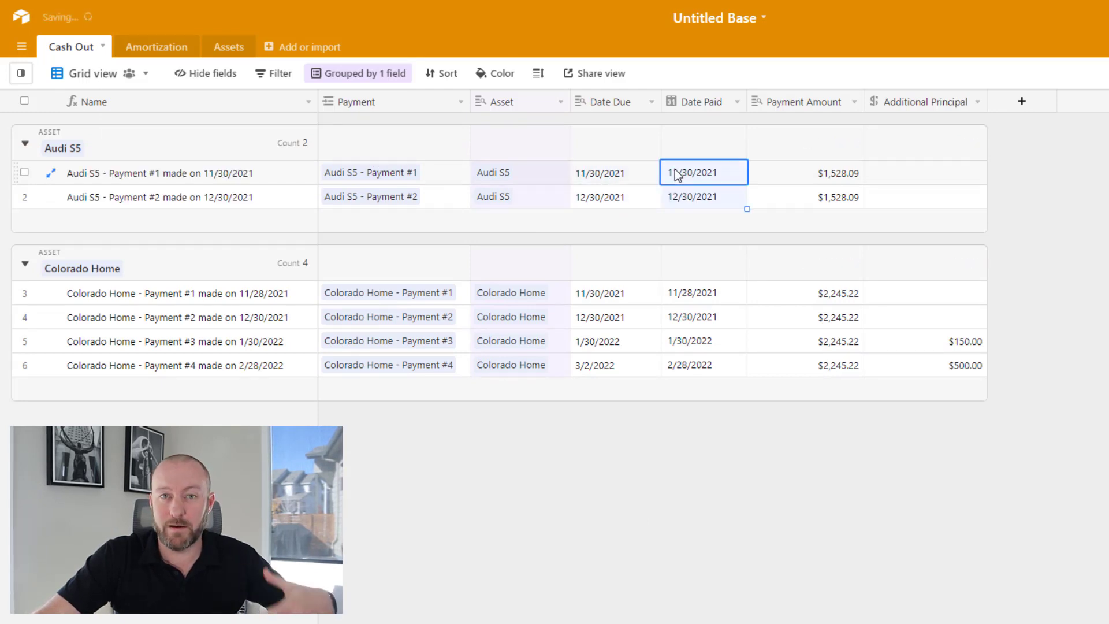
# - Enter $500 Additional Principal on Audi Payment #2
pyautogui.click(929, 198)
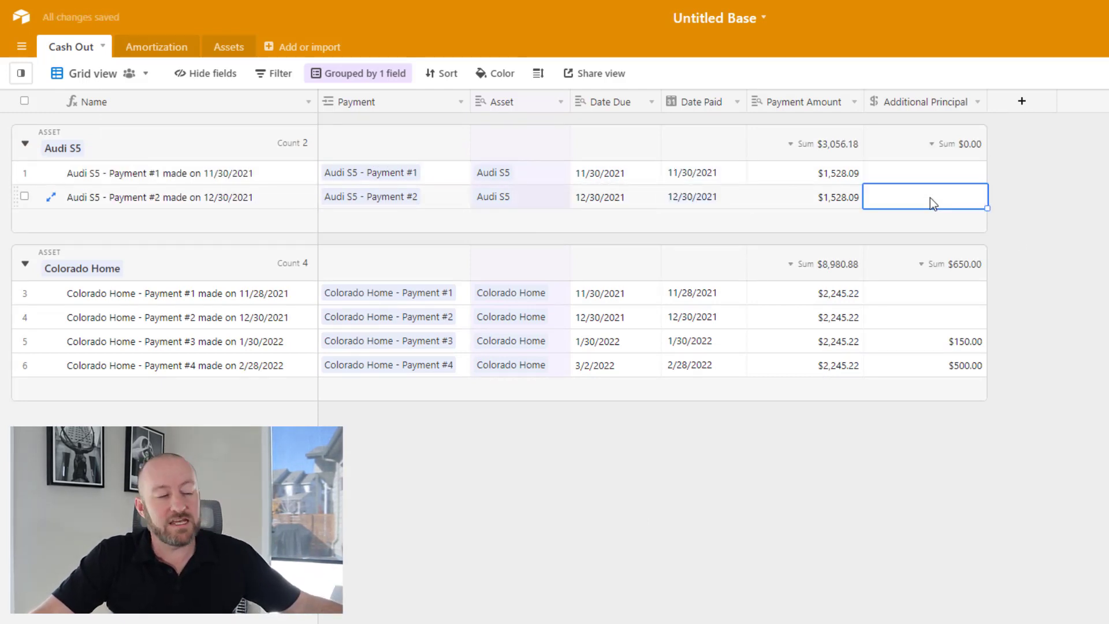
pyautogui.write('500')
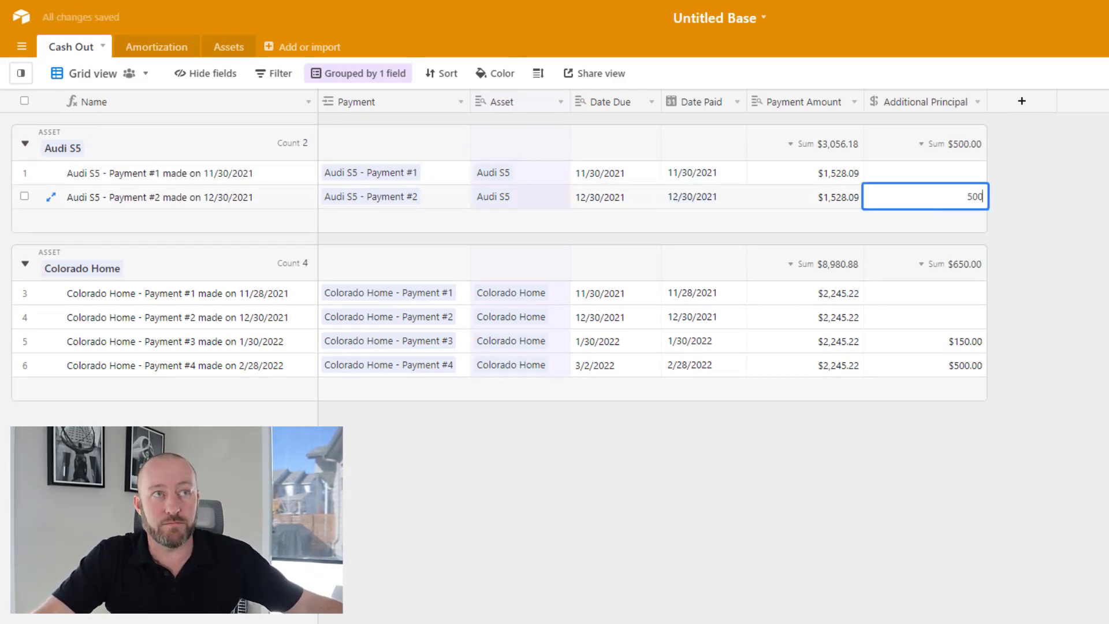
pyautogui.press('Return')
pyautogui.click(230, 47)
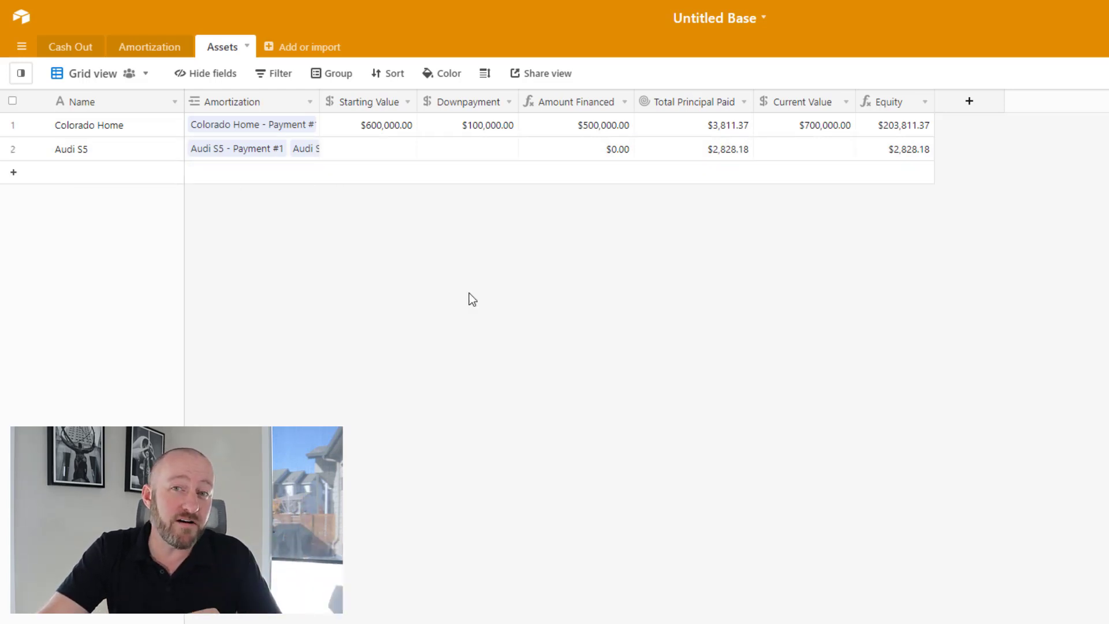
# - Enter Audi S5 Starting Value 100000, Downpayment 20000 and Current Value 75000
pyautogui.click(386, 149)
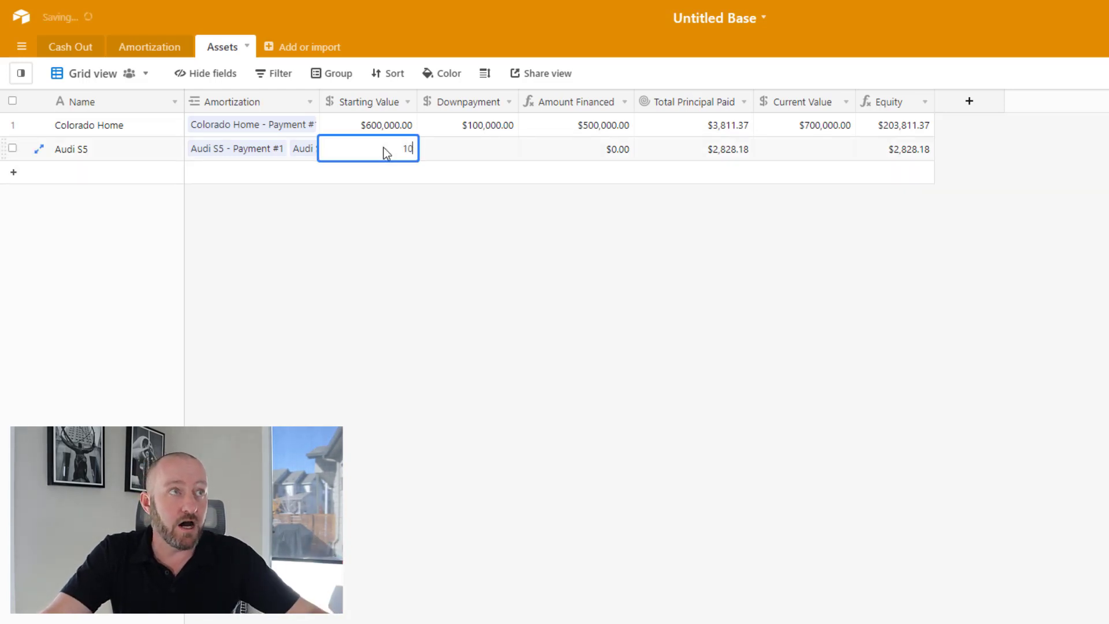
pyautogui.write('100000')
pyautogui.press('Return')
pyautogui.click(467, 152)
pyautogui.write('000')
pyautogui.press('Return')
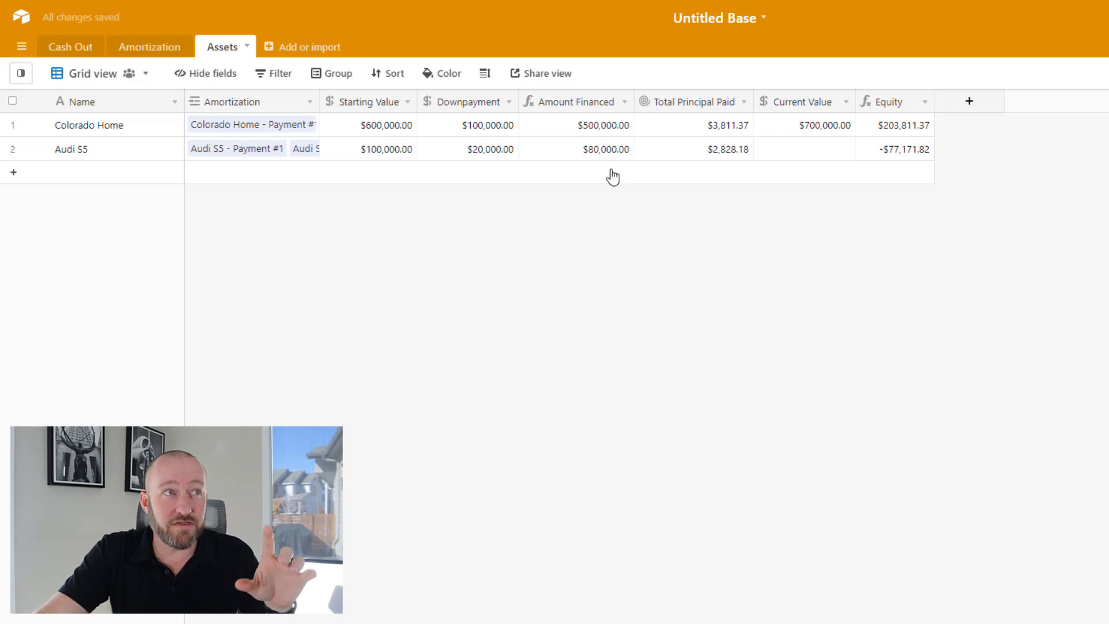
pyautogui.moveTo(555, 149)
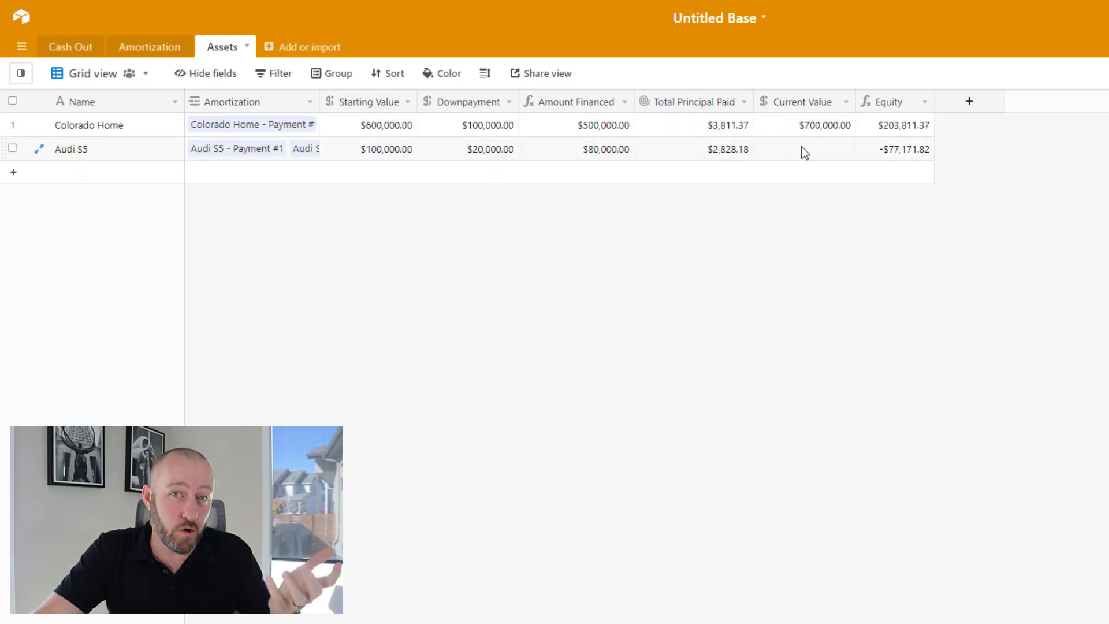
pyautogui.click(802, 146)
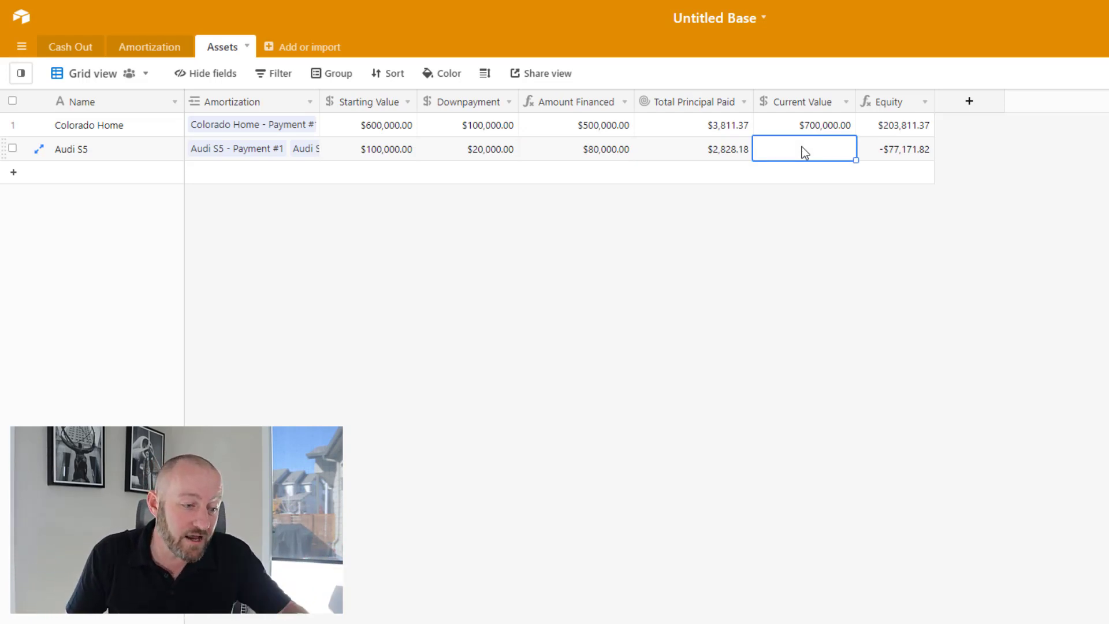
pyautogui.write('75000')
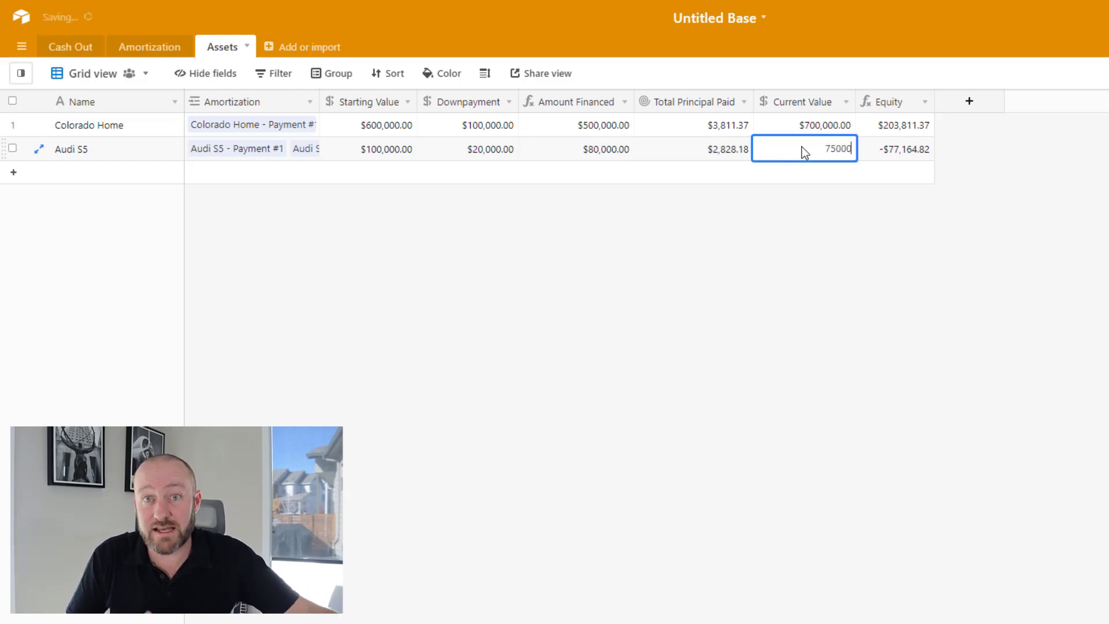
pyautogui.press('Tab')
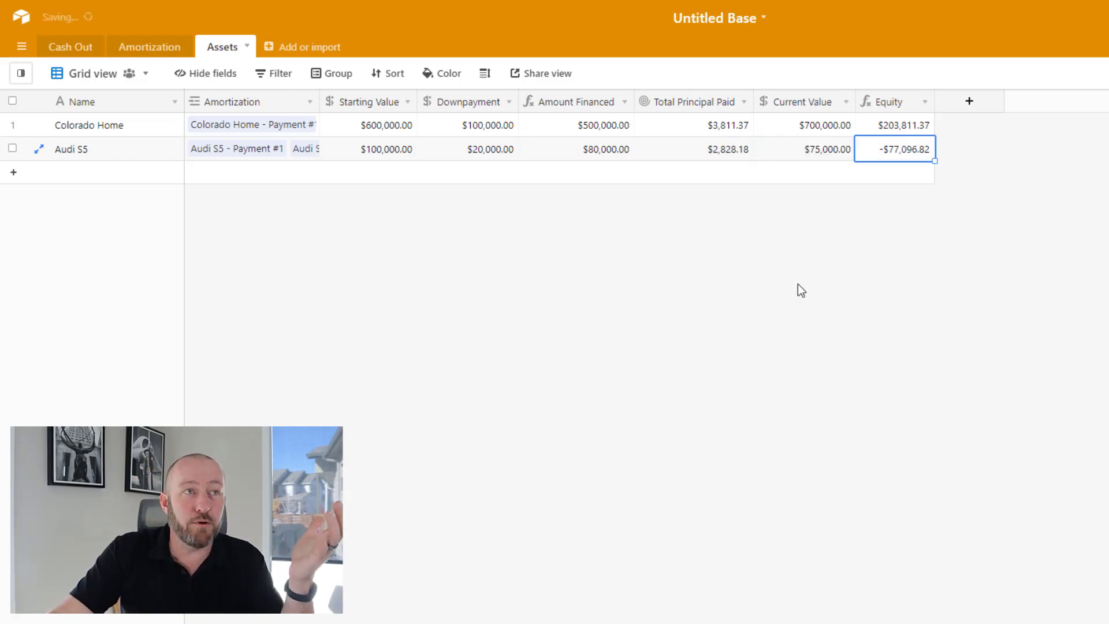
pyautogui.press('Escape')
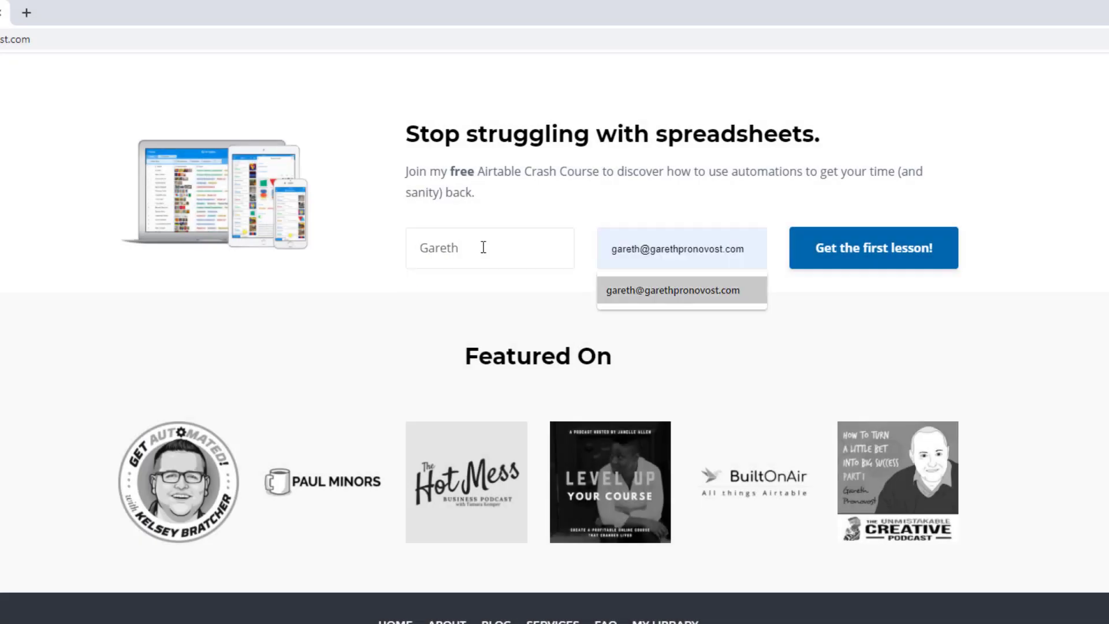
# - Accept the suggested email and go to the GAP Consulting Services page
pyautogui.press('Return')
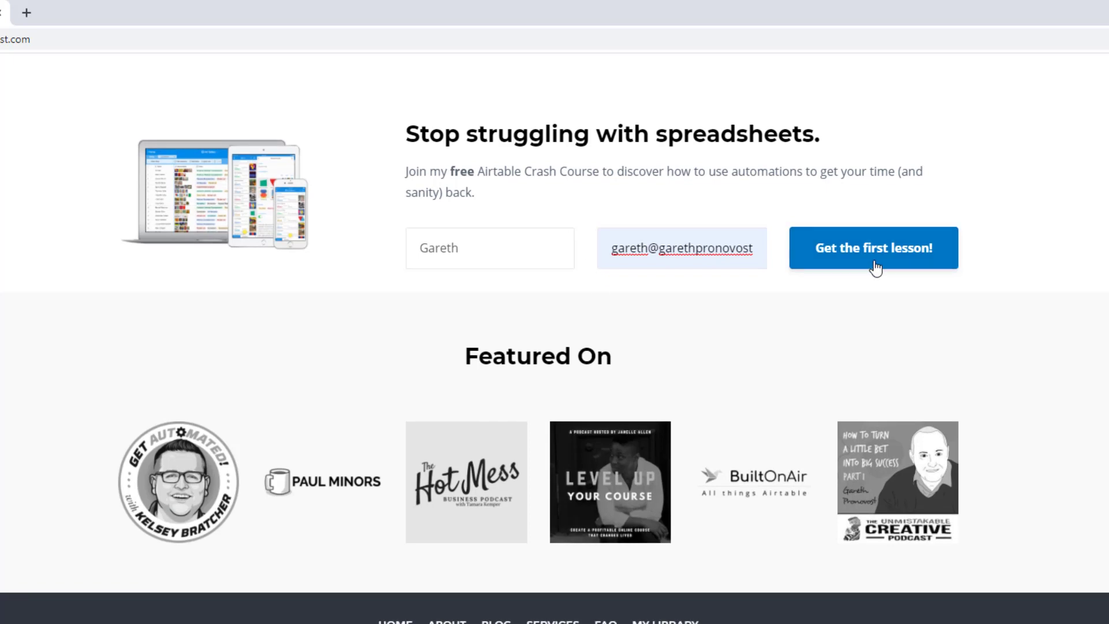
pyautogui.scroll(3, 874, 266)
pyautogui.scroll(8, 875, 268)
pyautogui.scroll(8, 874, 268)
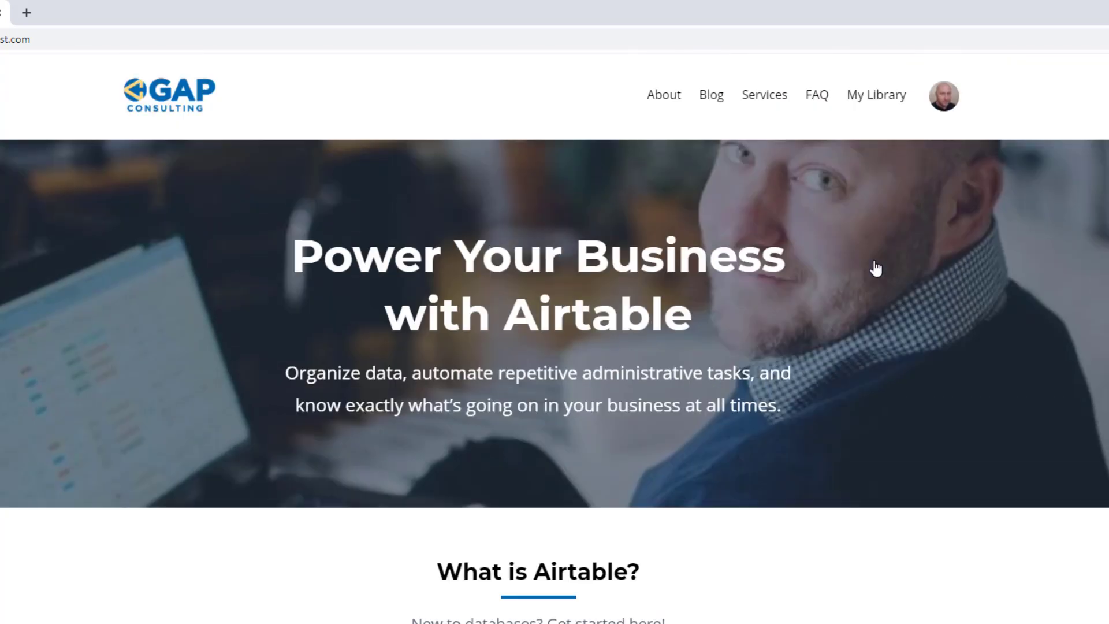
pyautogui.click(765, 95)
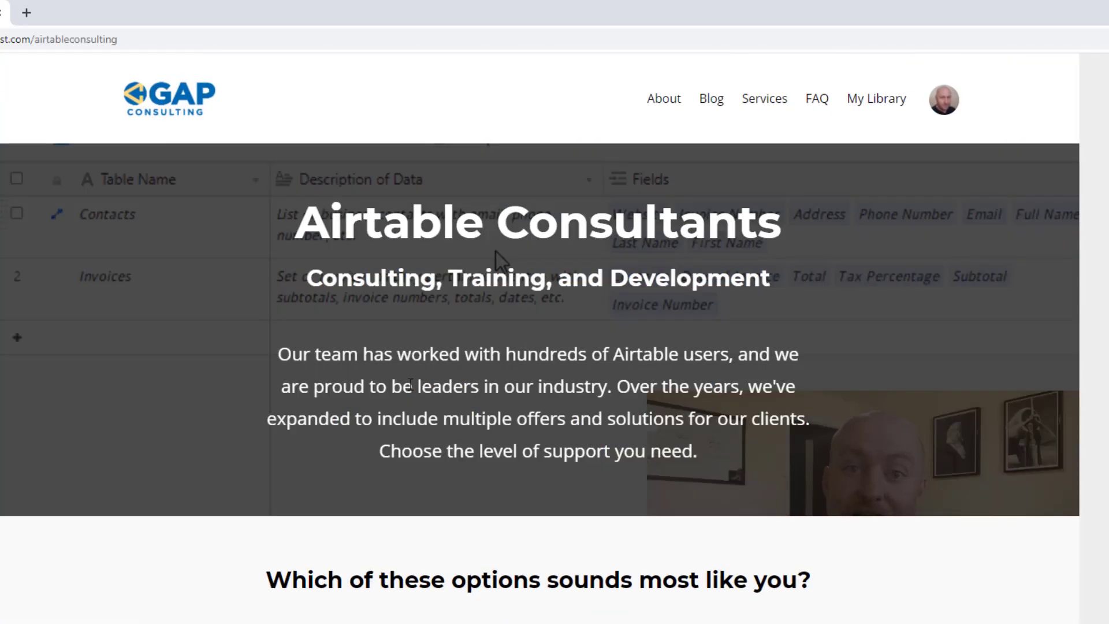
pyautogui.scroll(-8, 495, 251)
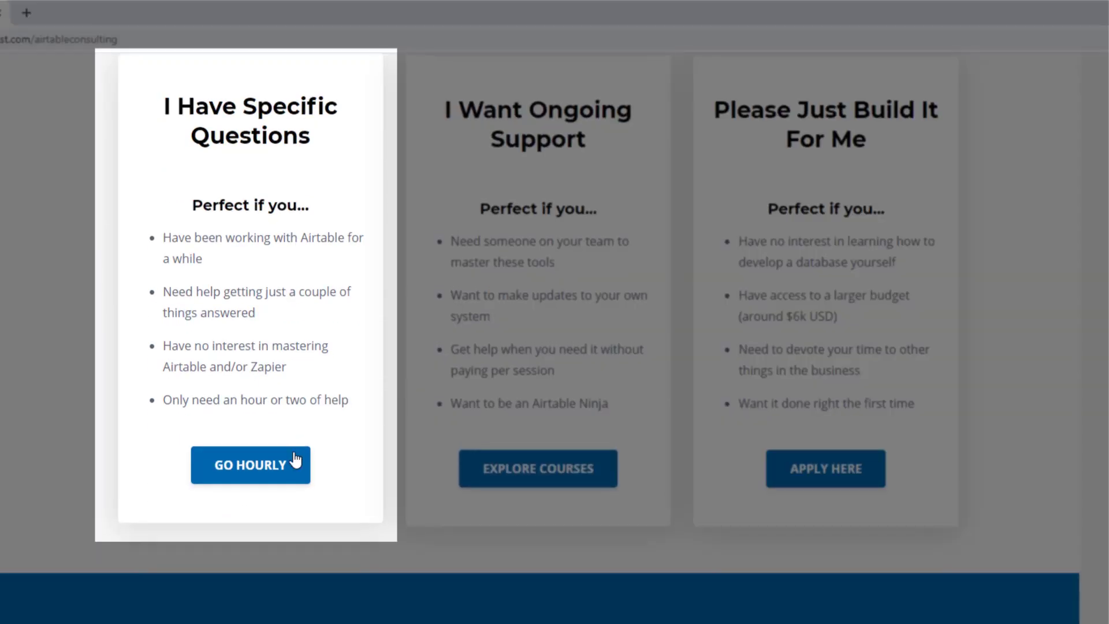